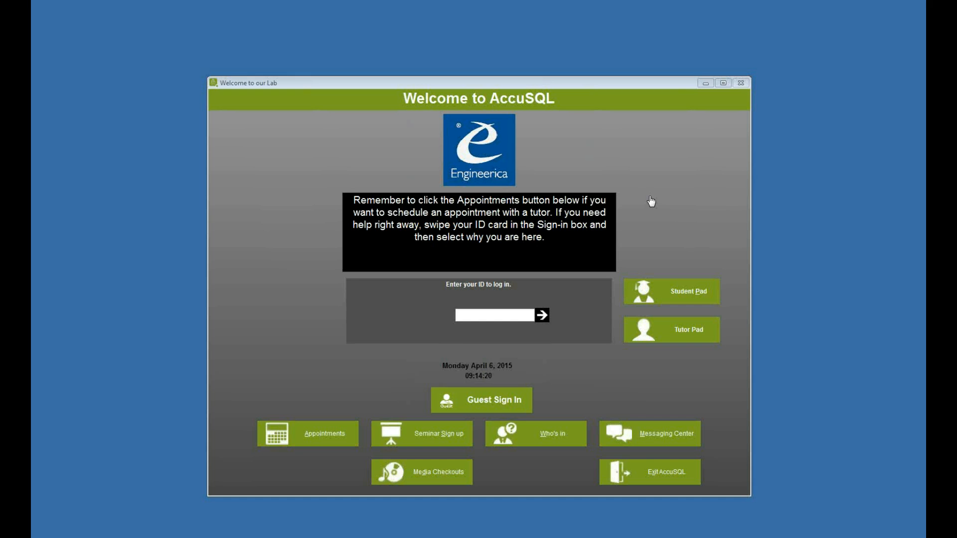
- Sign in to system administration with the administrator ID and password
click(505, 318)
text(111111111)
key(Return)
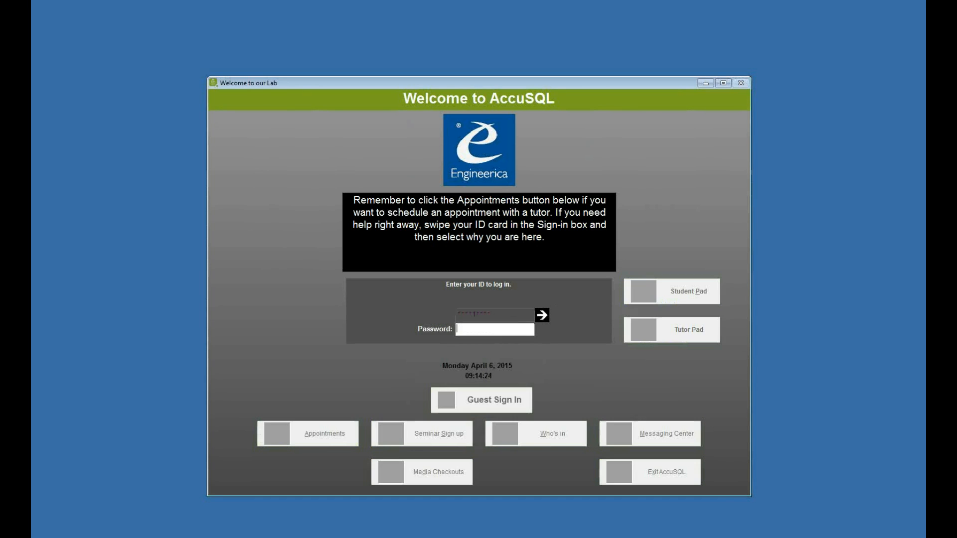
key(Return)
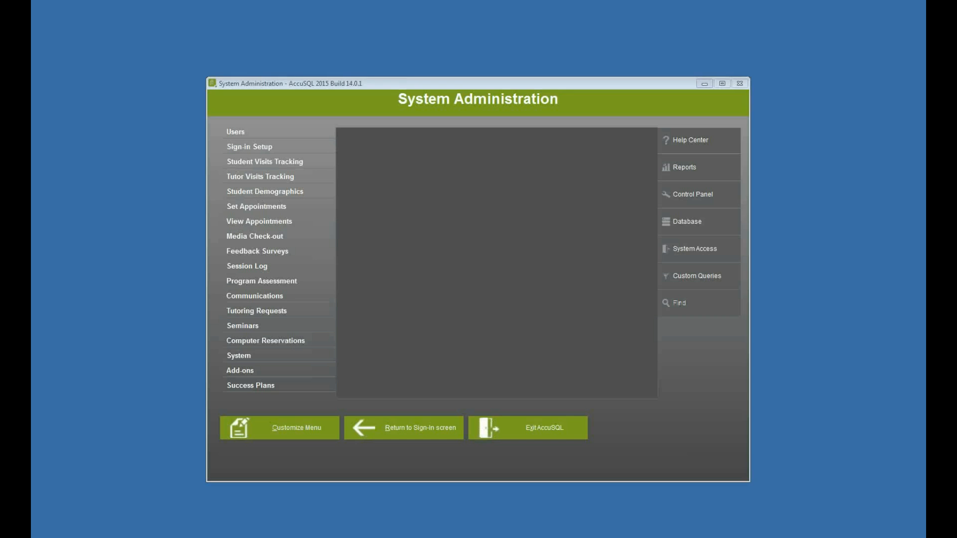
- In the appointment restrictions setup, allow students to schedule only with tutors assigned to them in Tutoring Requests, and save
click(286, 210)
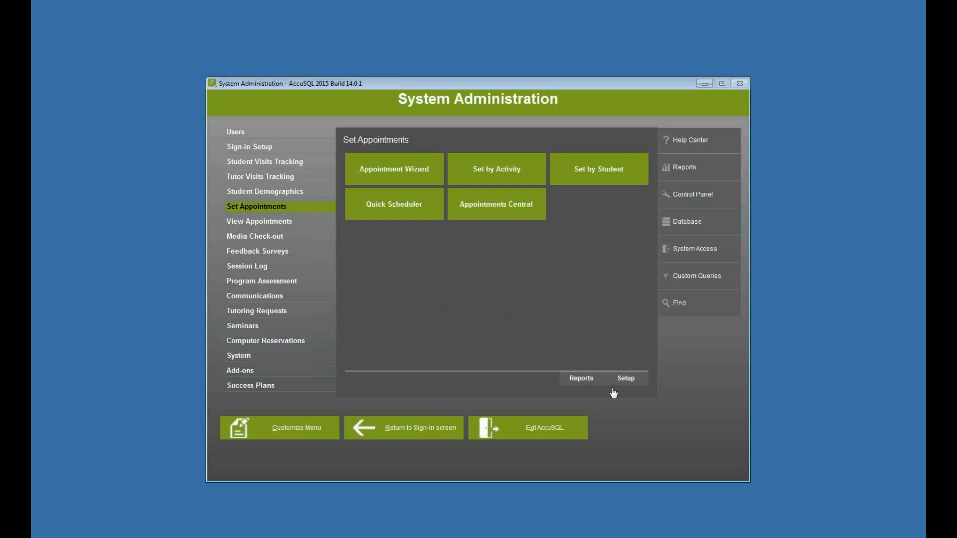
click(625, 379)
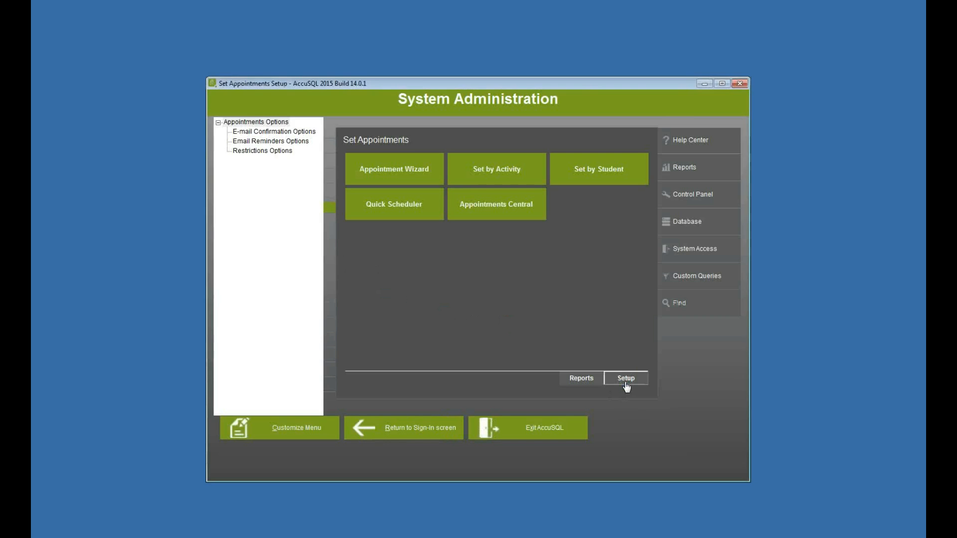
click(272, 153)
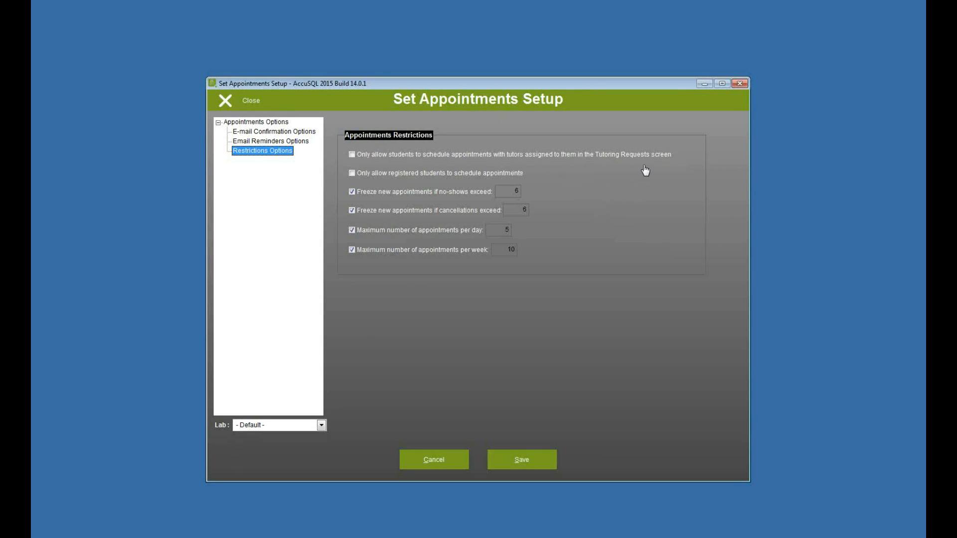
click(352, 155)
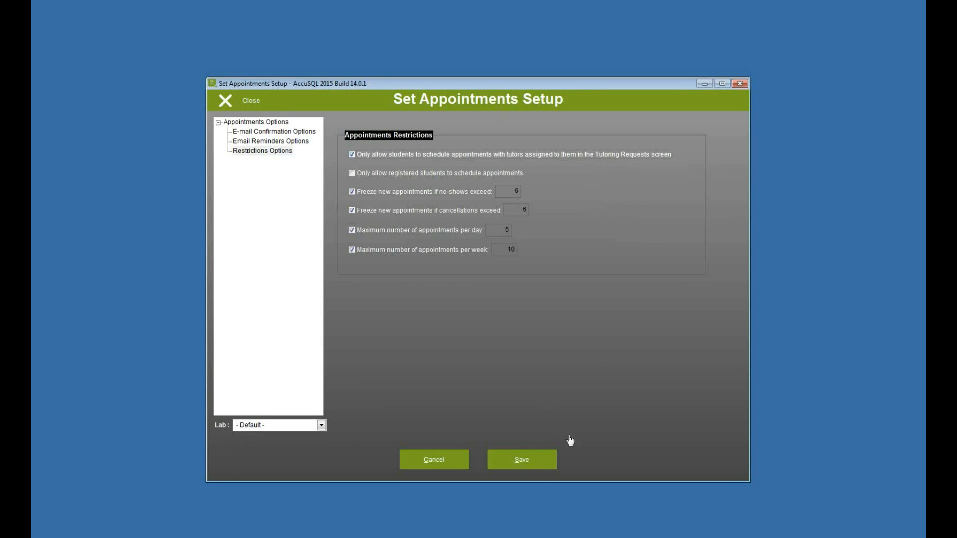
click(521, 462)
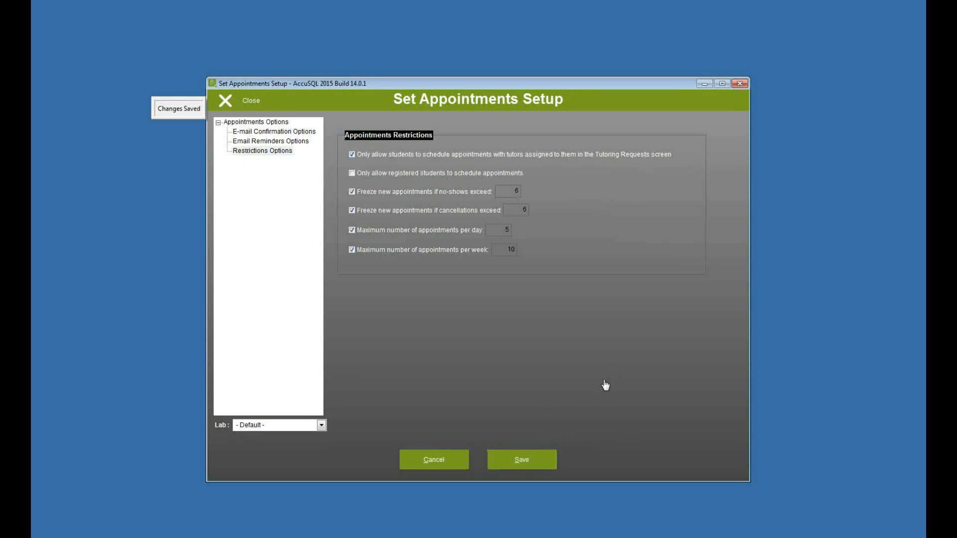
click(249, 101)
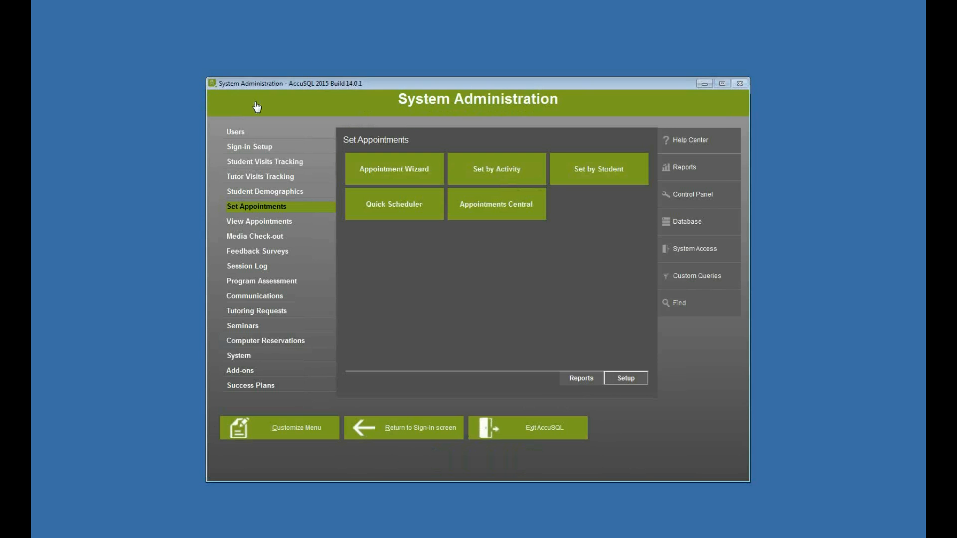
- View the Tutoring Requests screen, then return to the lab's sign-in screen
click(279, 313)
click(396, 175)
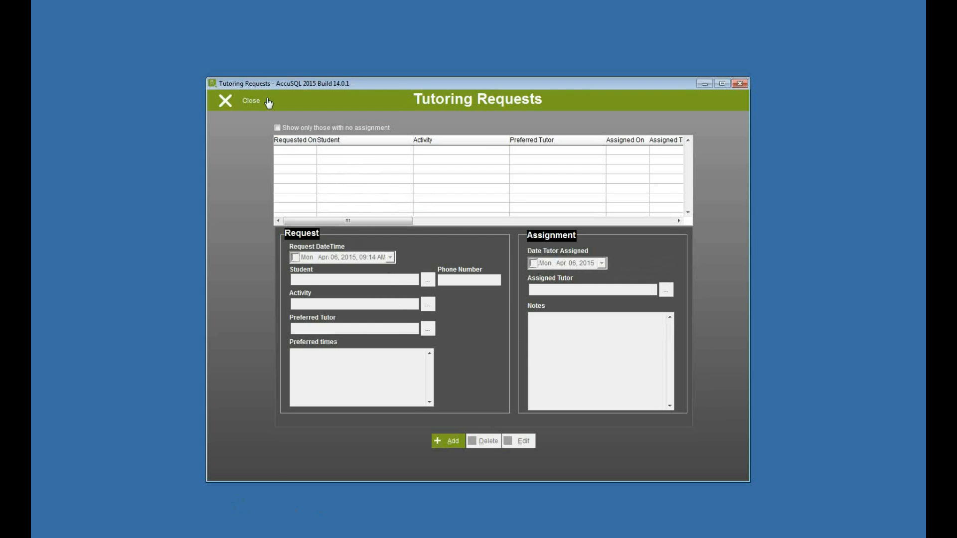
click(239, 104)
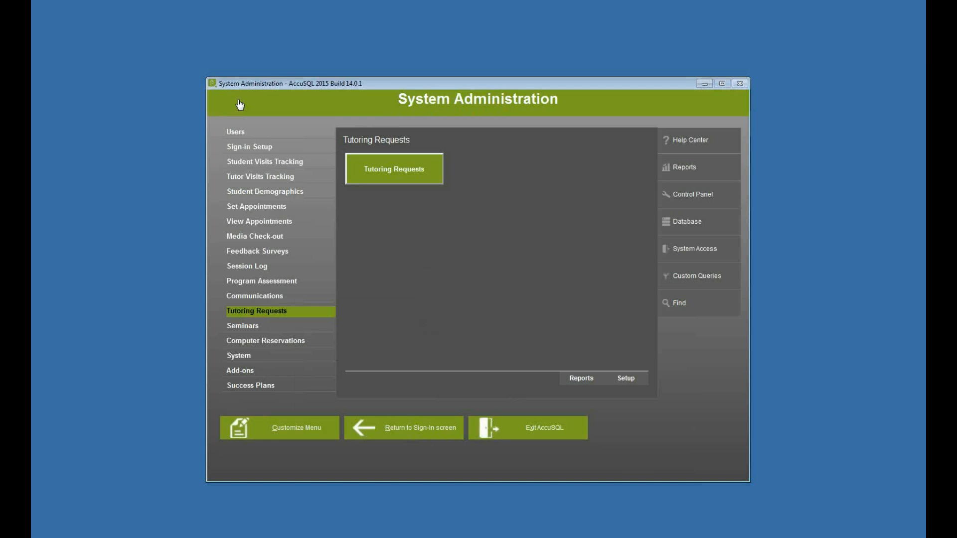
click(415, 429)
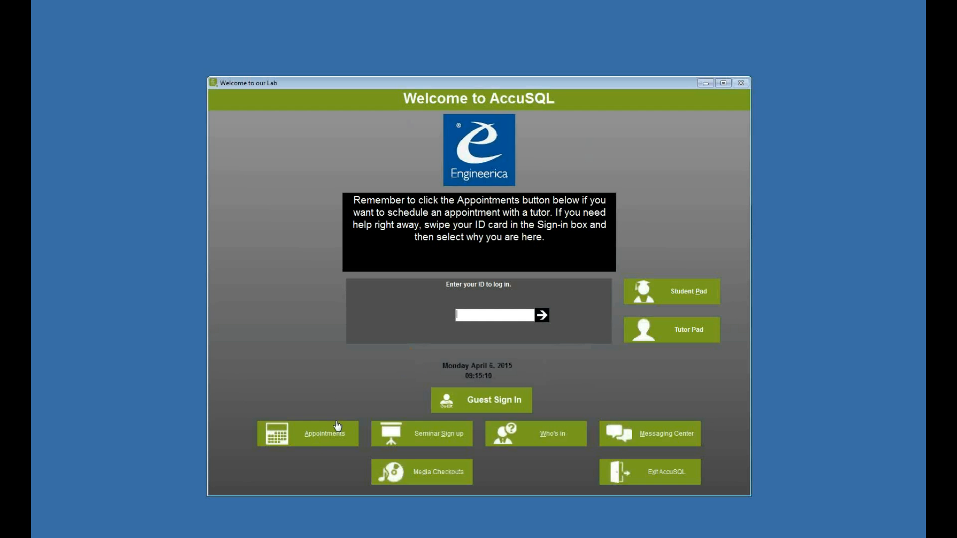
- Try to open appointment scheduling from the sign-in screen with the student's ID
click(331, 435)
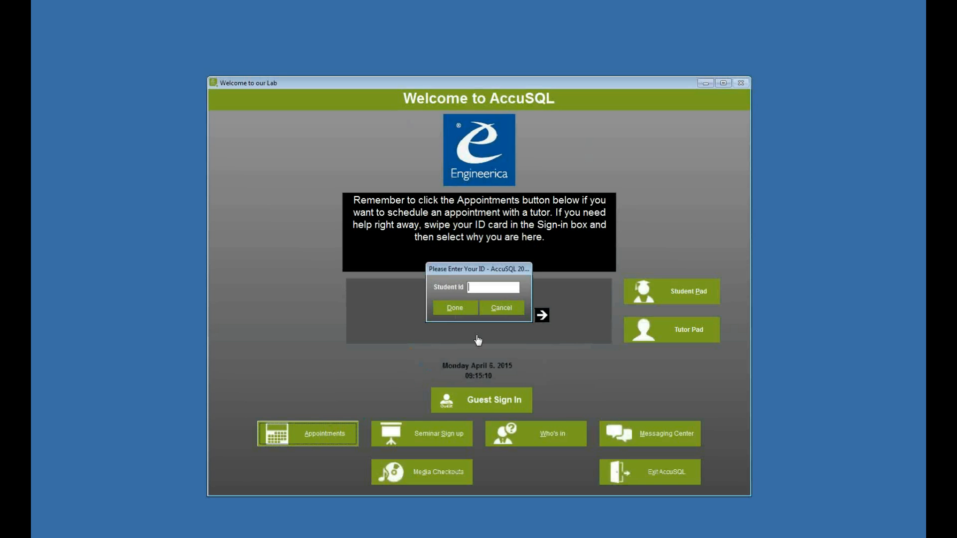
text(555555555)
key(Return)
click(465, 316)
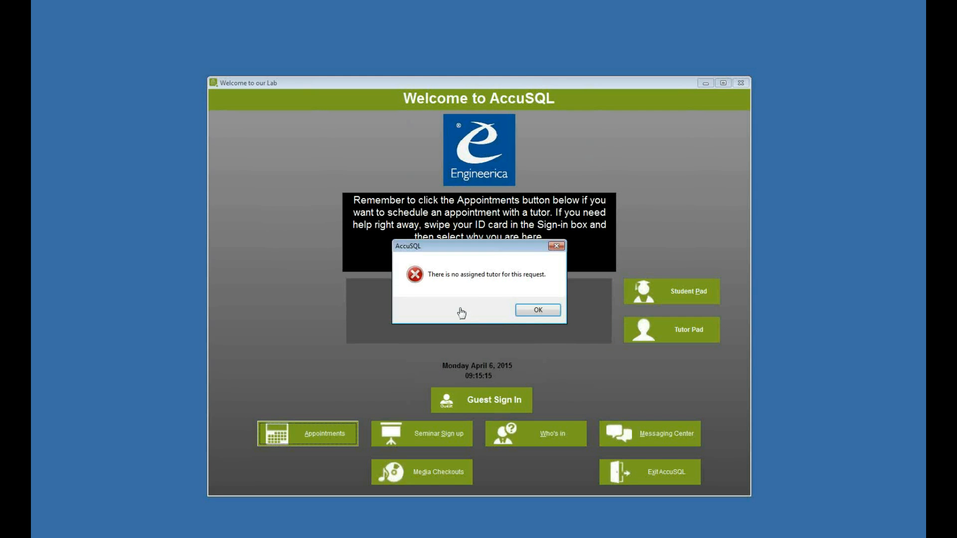
key(Return)
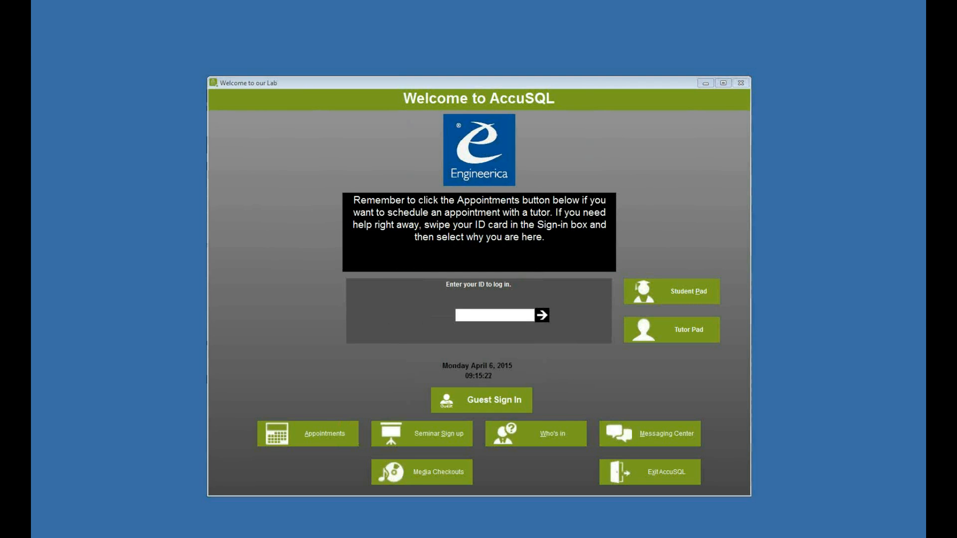
- Switch to WebGateway, log in with the student's ID and password, and open the Appointments page
click(299, 507)
click(485, 269)
text(555555555)
click(481, 293)
text(*******)
click(509, 334)
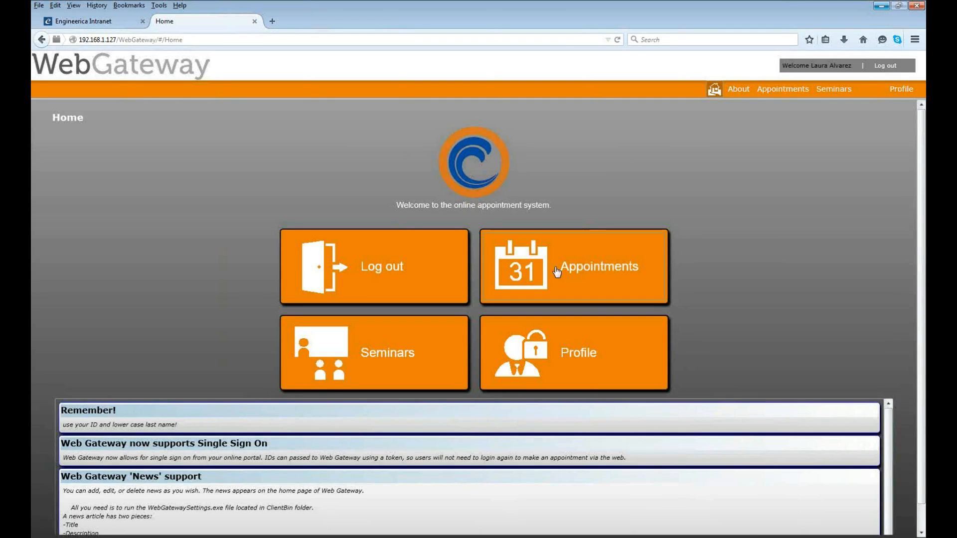
click(558, 272)
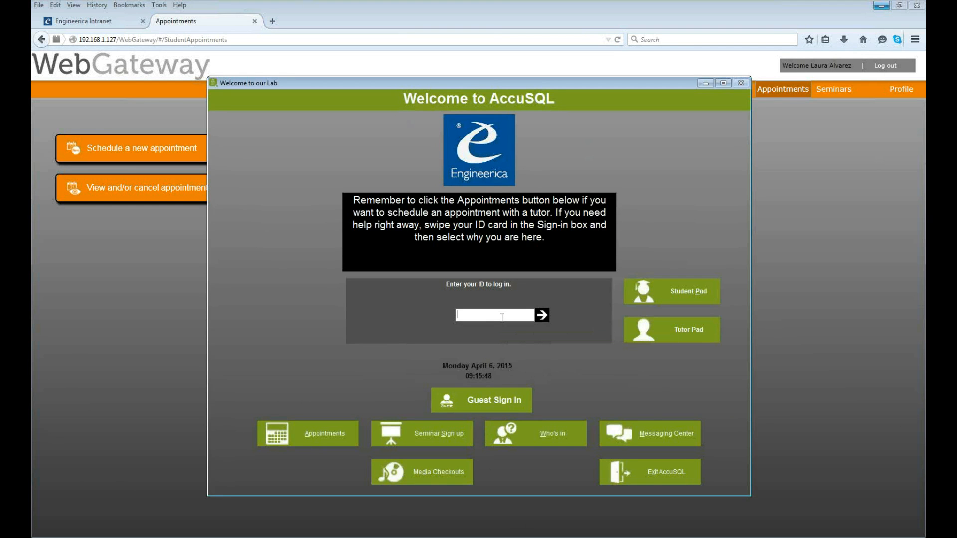
- Switch back to AccuSQL and sign in with the administrator ID and password
text(111111111)
key(Return)
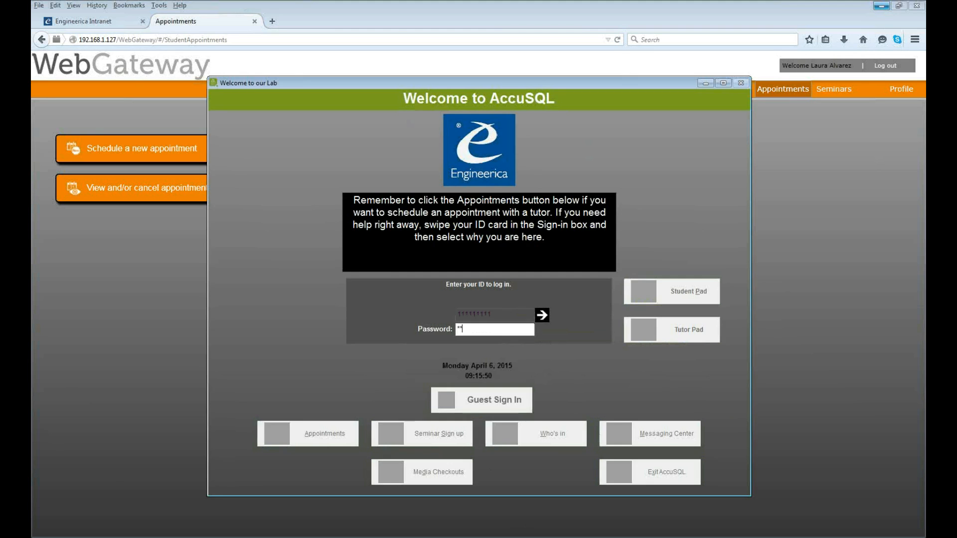
key(Return)
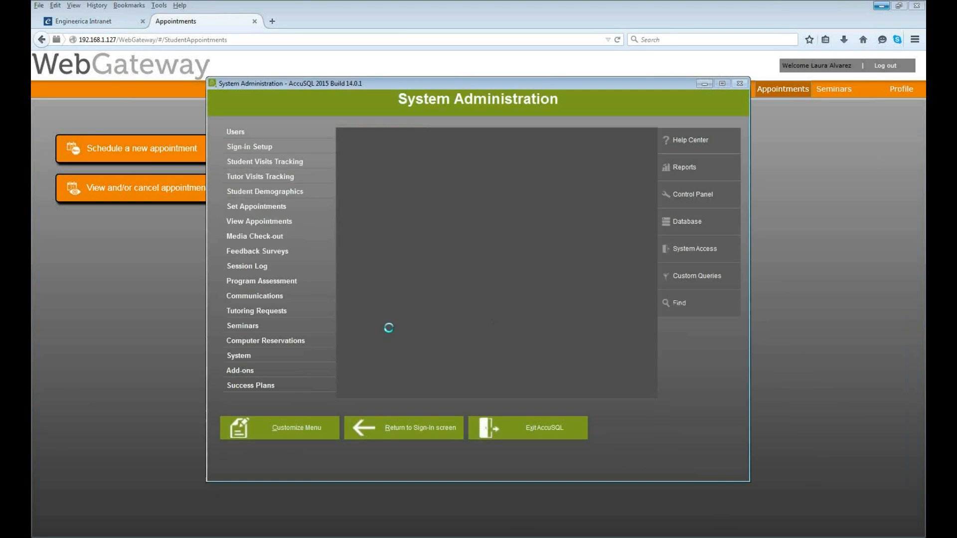
- Add a new tutoring request and enable its request date and time of Mon, Apr 06, 2015, 09:15 AM
click(289, 311)
click(381, 173)
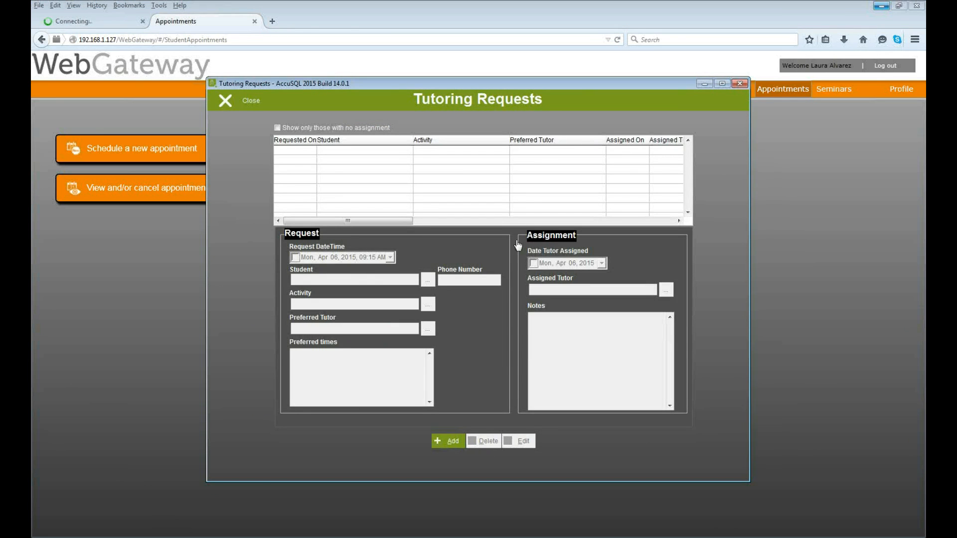
click(448, 442)
click(295, 257)
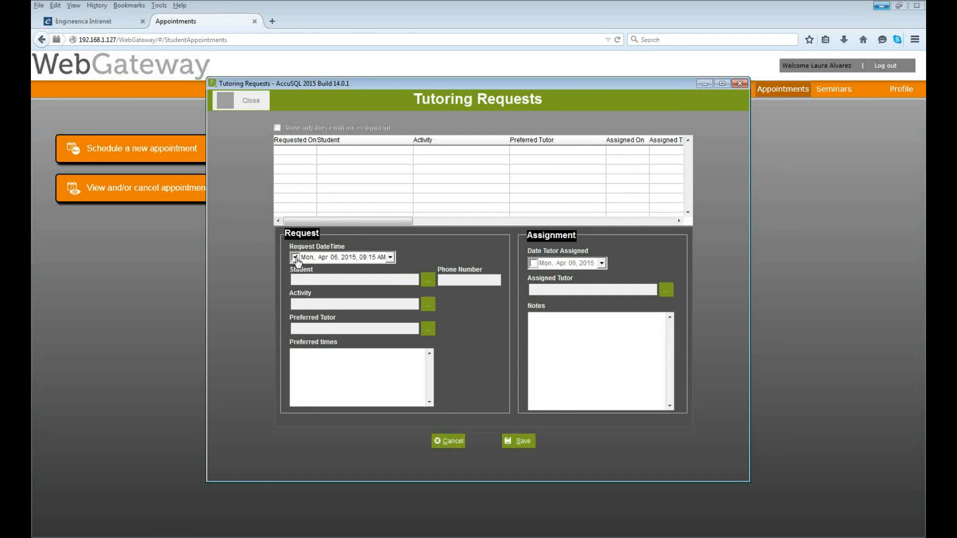
- Find the student by ID in the student list and assign that student to the new tutoring request
click(429, 285)
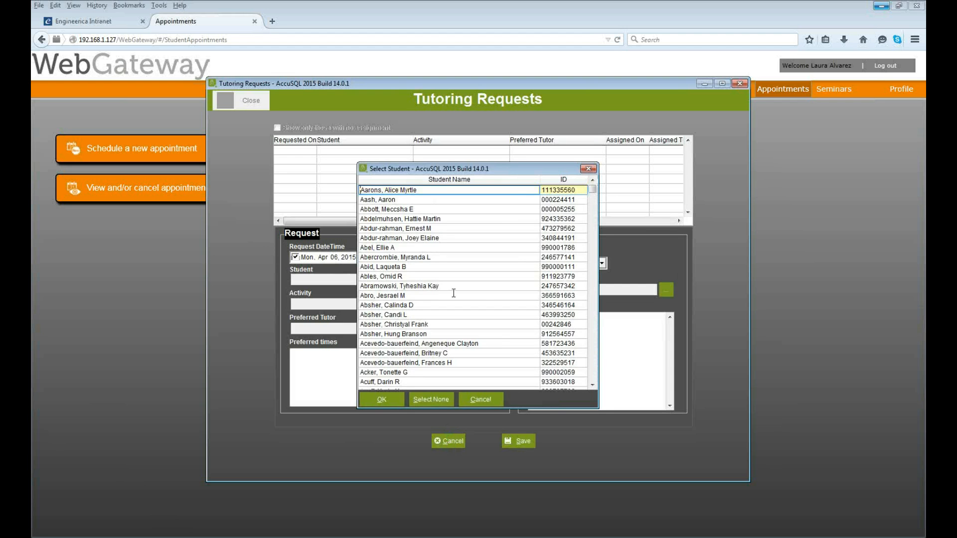
click(565, 277)
text(555555)
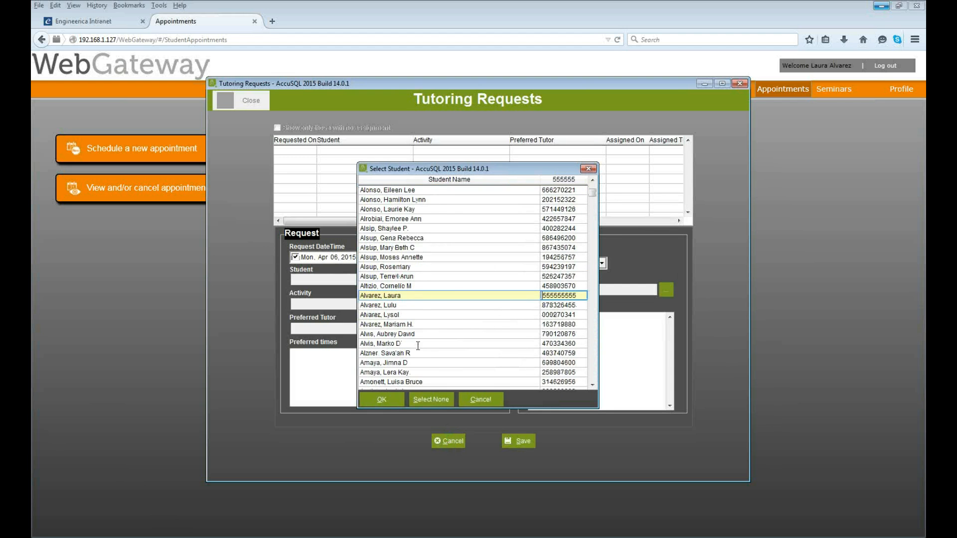
click(382, 403)
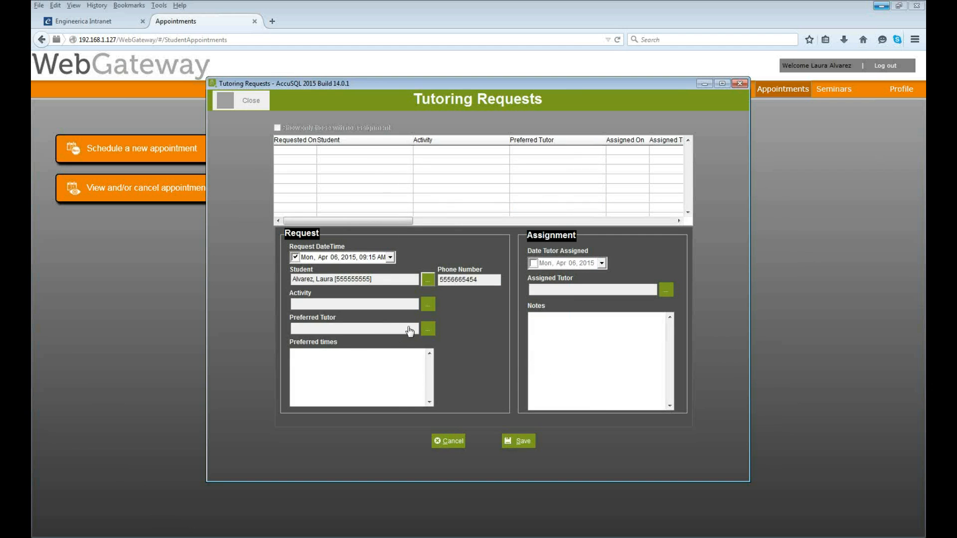
- Set the request's activity to MAT111A College Algebra I from the Math Classes category
click(428, 305)
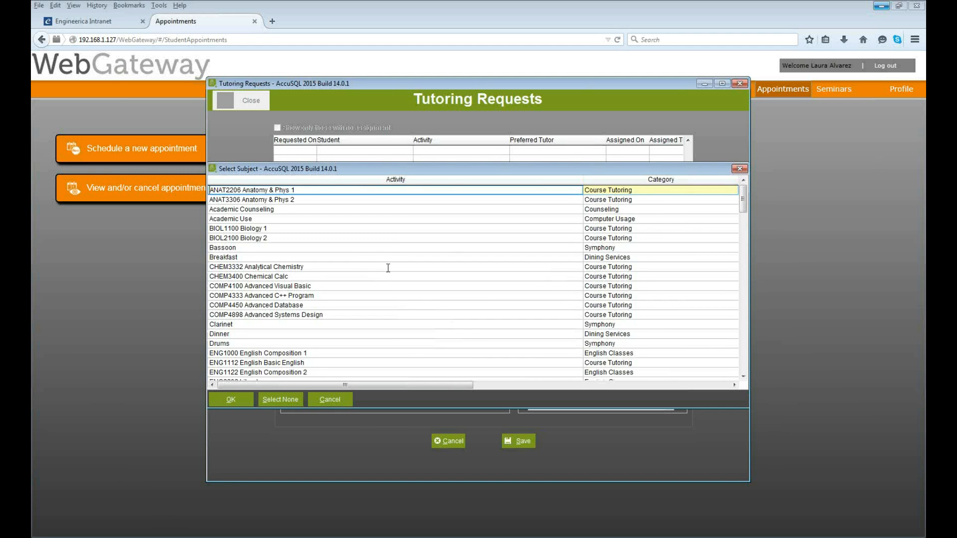
click(614, 287)
text(mat)
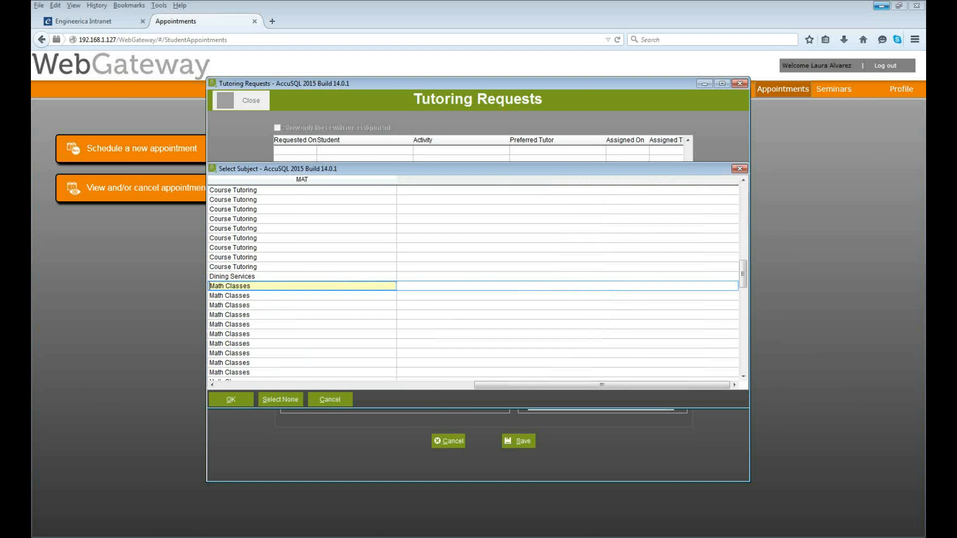
click(273, 386)
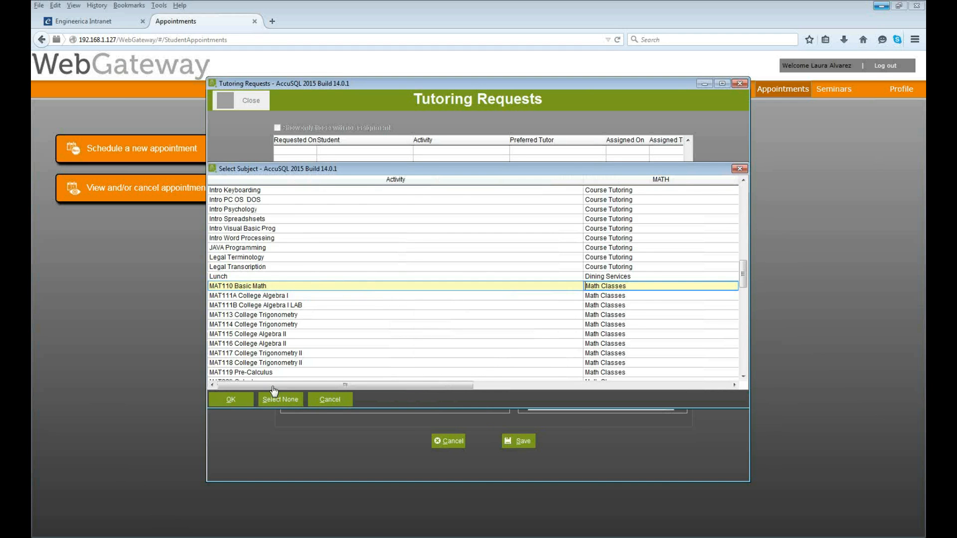
click(305, 294)
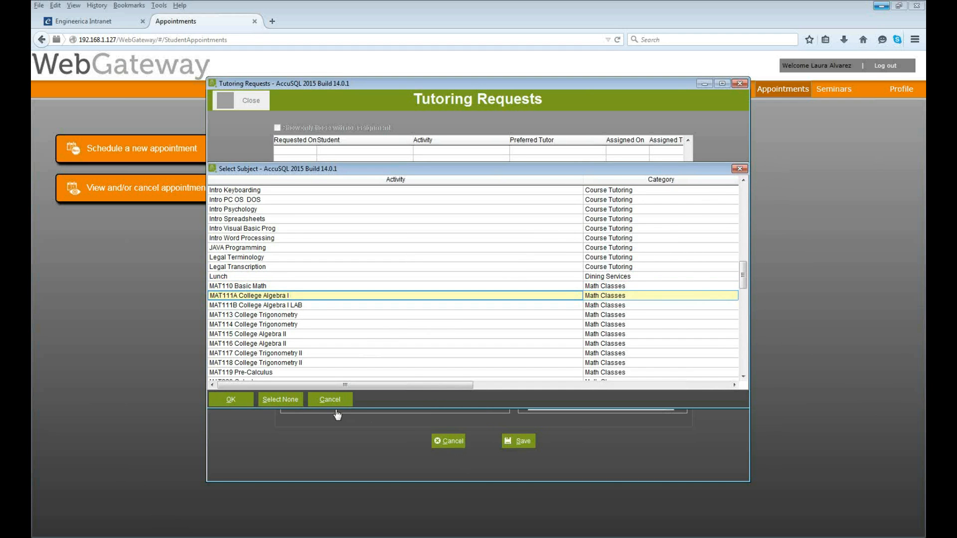
click(239, 402)
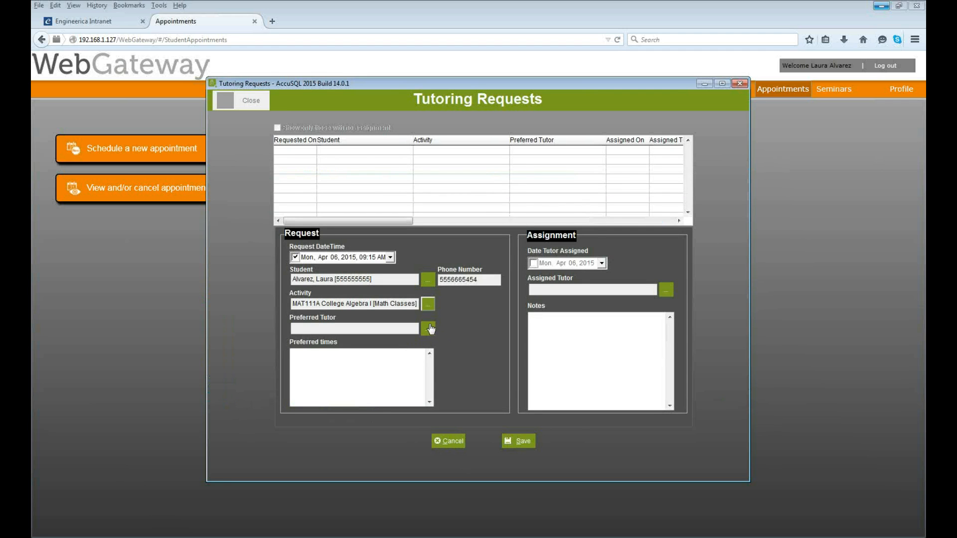
- Choose the first listed tutor as the preferred tutor, enter 9AM as the preferred time, and save the request
click(428, 328)
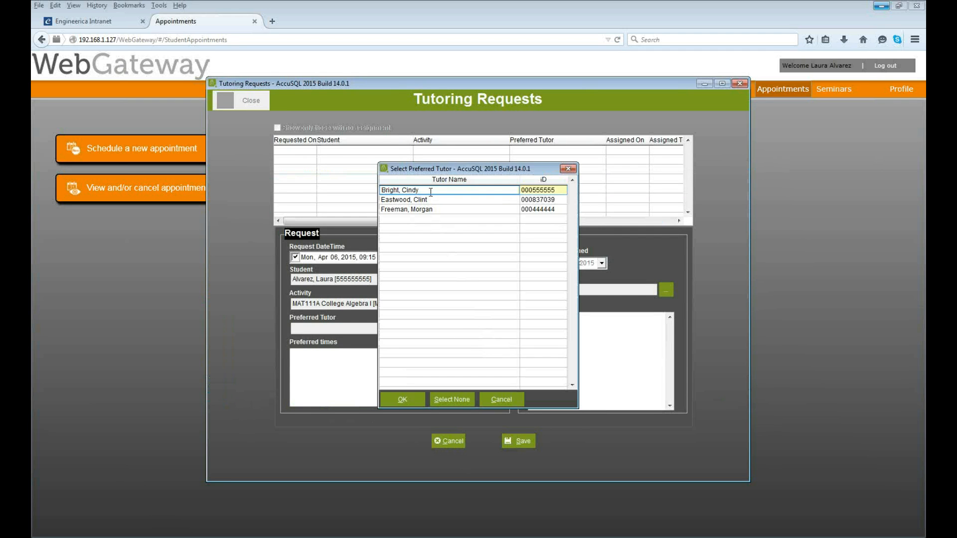
click(399, 400)
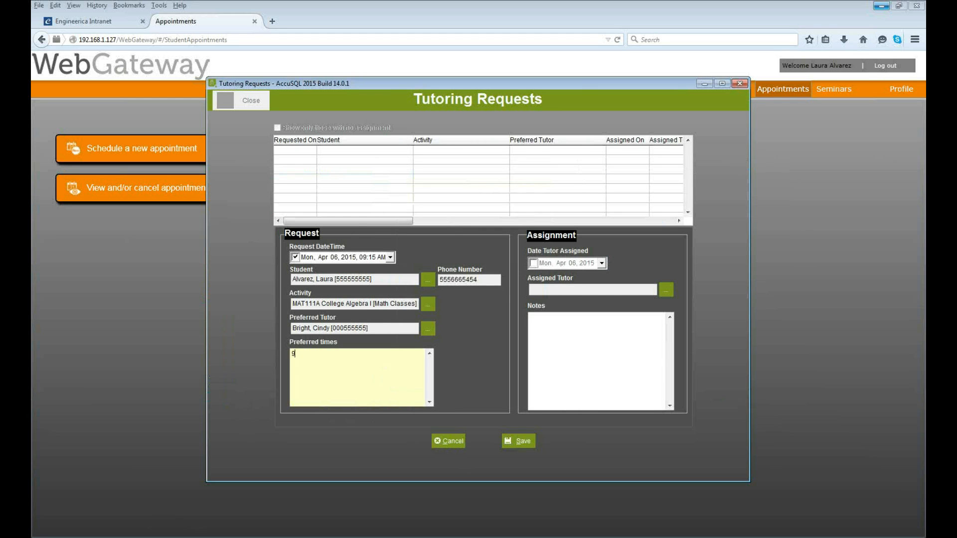
click(521, 443)
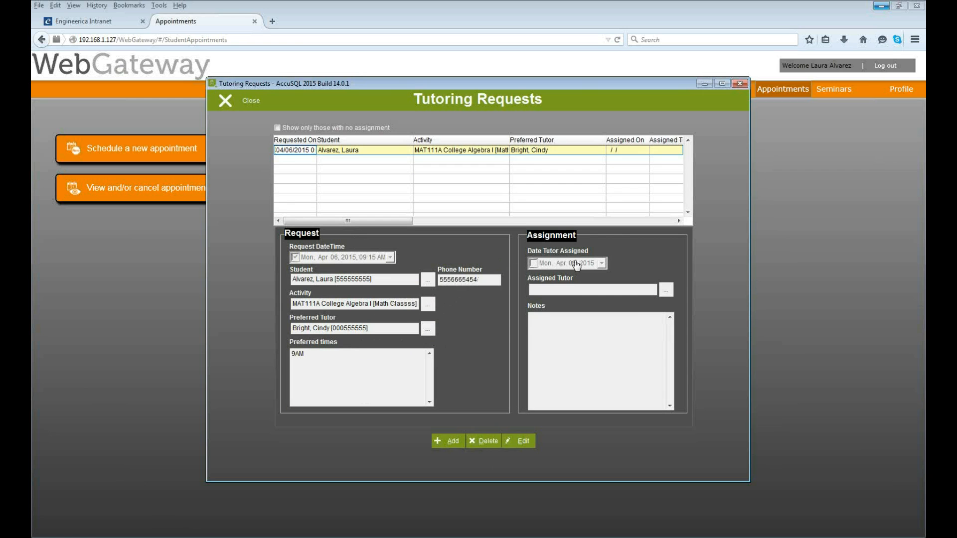
- Edit the saved tutoring request to assign the first listed tutor, add the note "approved", and save the assignment
click(376, 150)
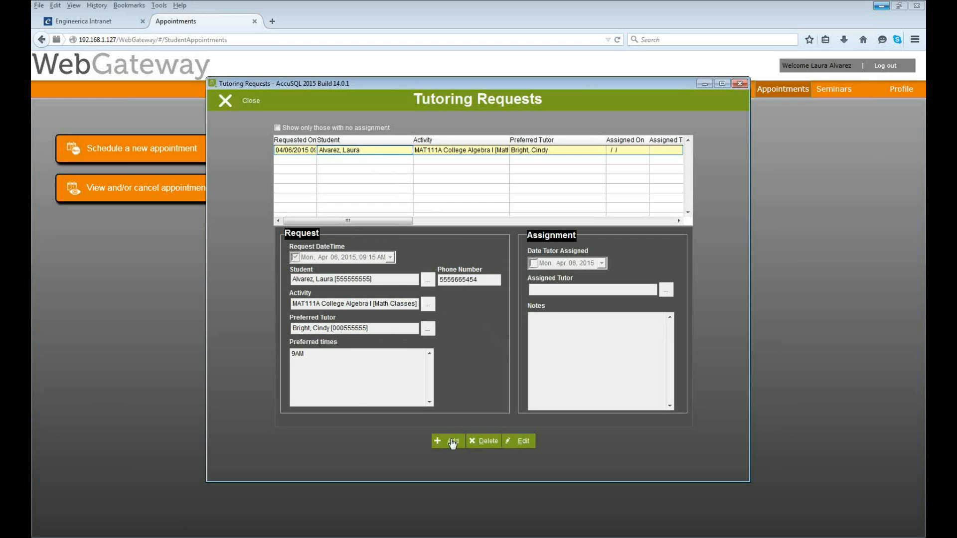
click(514, 441)
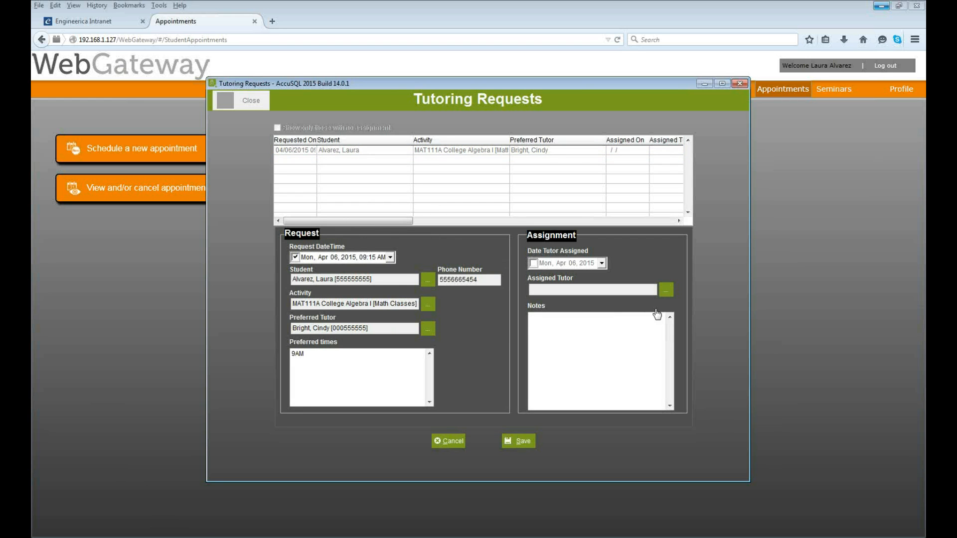
click(665, 293)
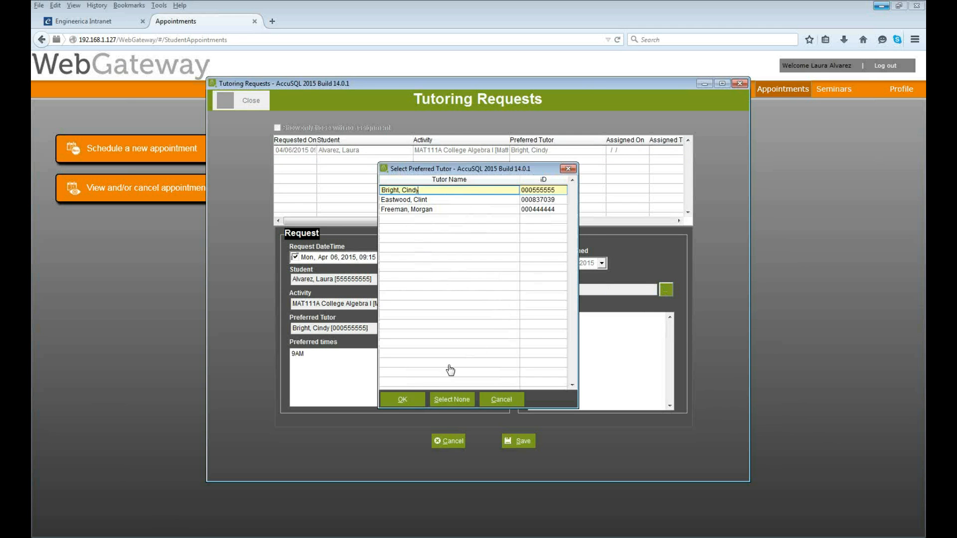
click(403, 400)
click(576, 353)
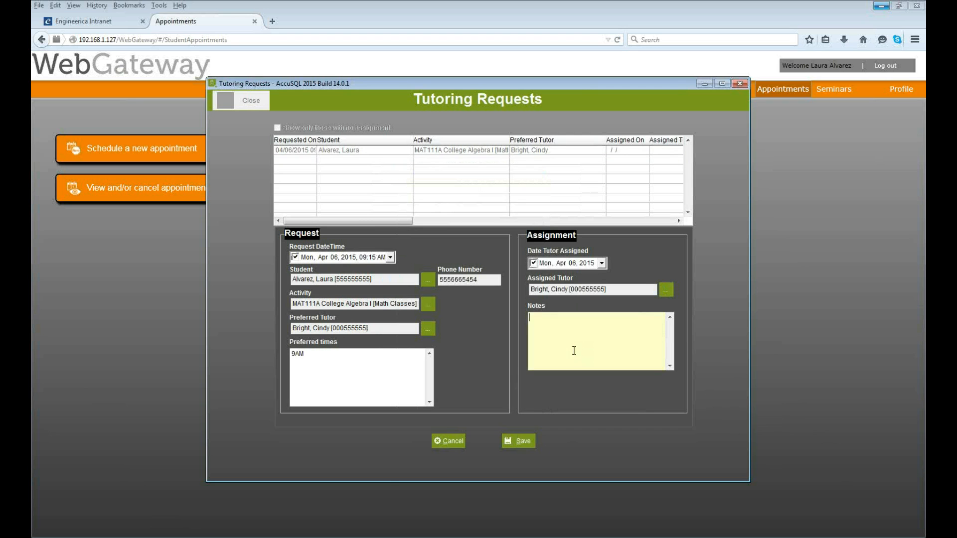
text(appr)
click(519, 441)
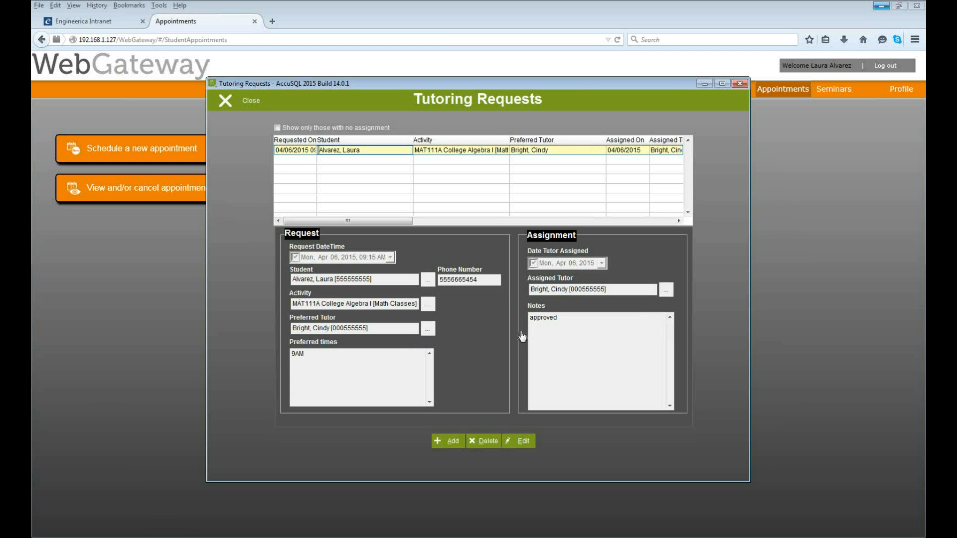
- Leave the tutoring requests for the sign-in screen and open the appointment scheduler with the student's ID
click(252, 101)
click(414, 430)
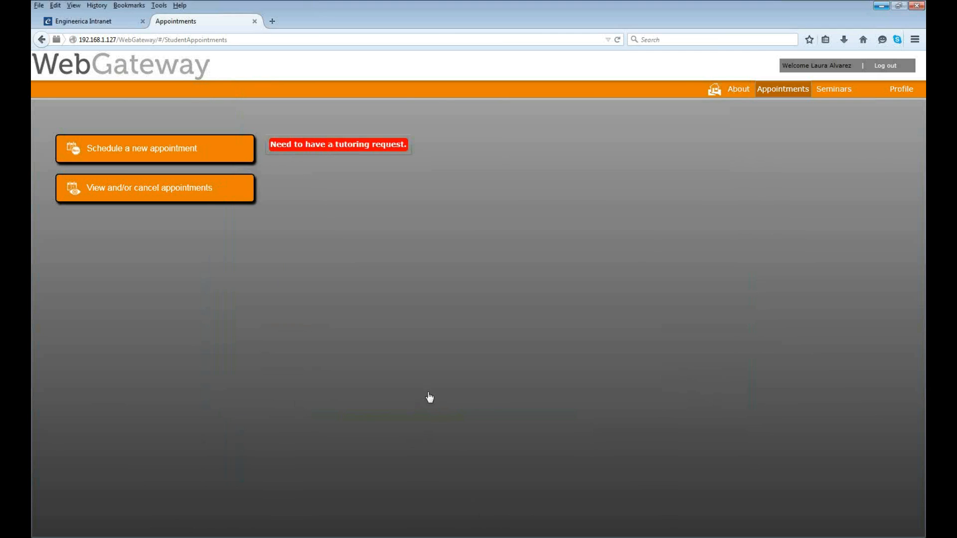
click(337, 437)
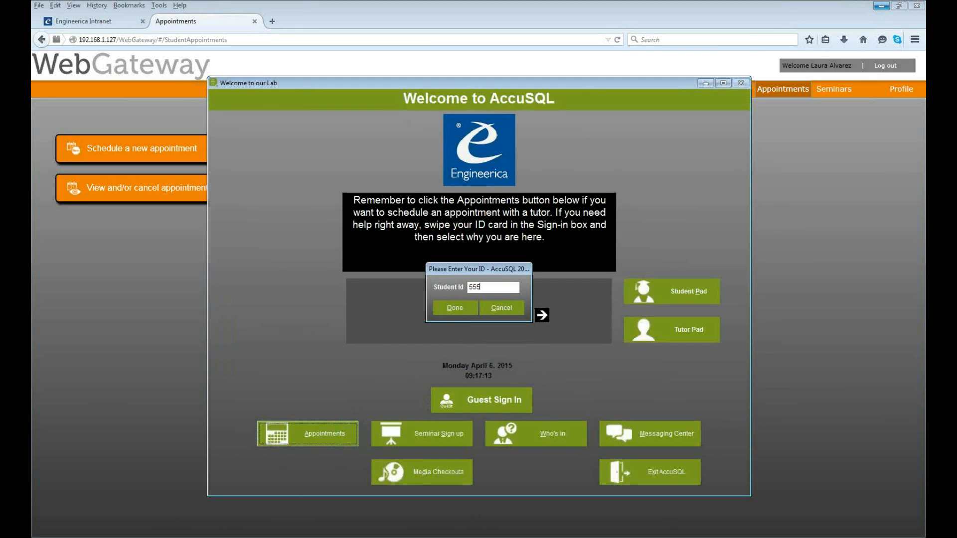
text(55555555)
key(Return)
click(471, 322)
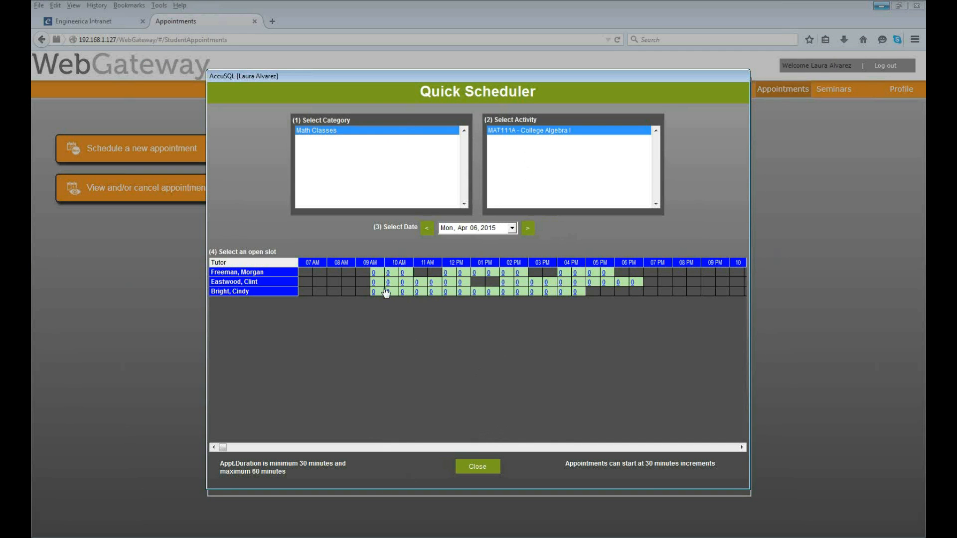
- Try to schedule a 30-minute College Algebra I appointment with the first listed, unassigned tutor on 04/06/2015 at 01:00 PM
click(477, 275)
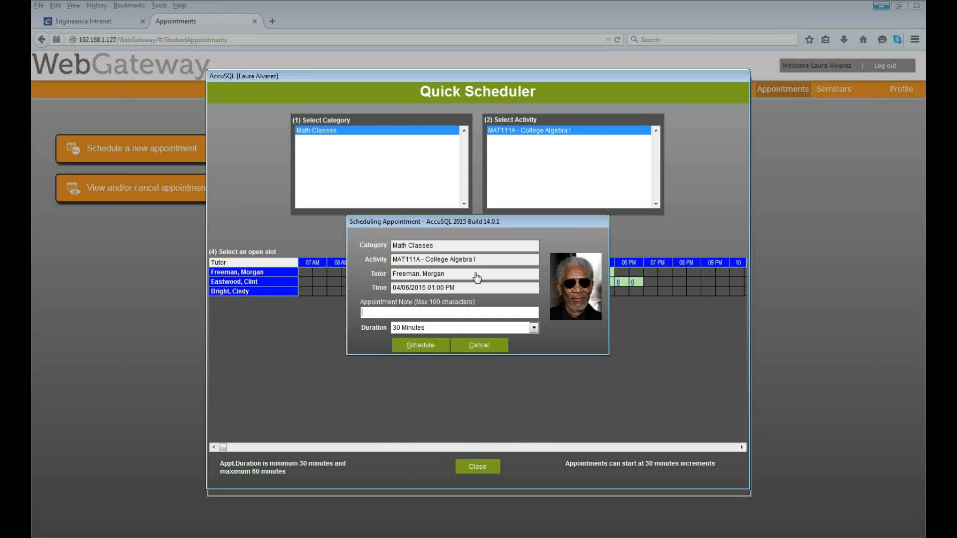
click(432, 348)
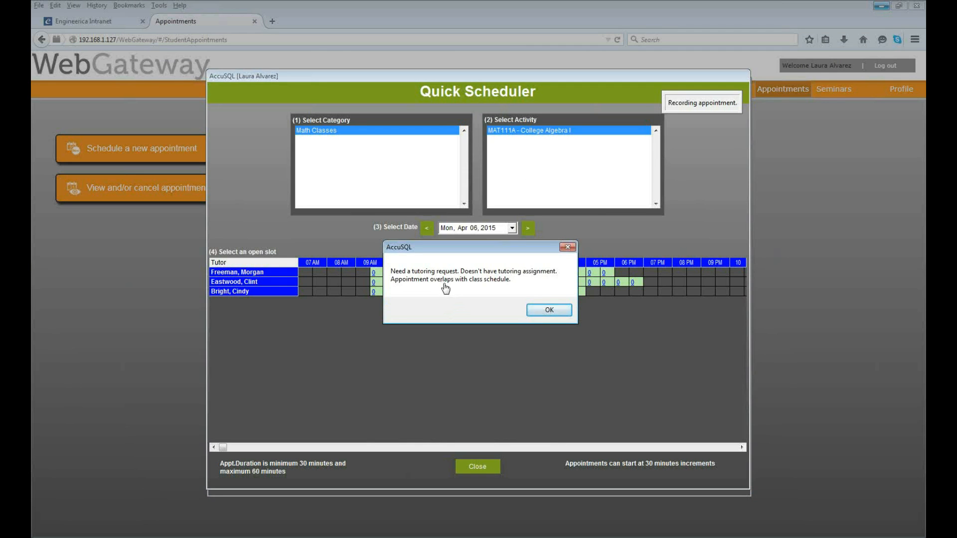
click(540, 311)
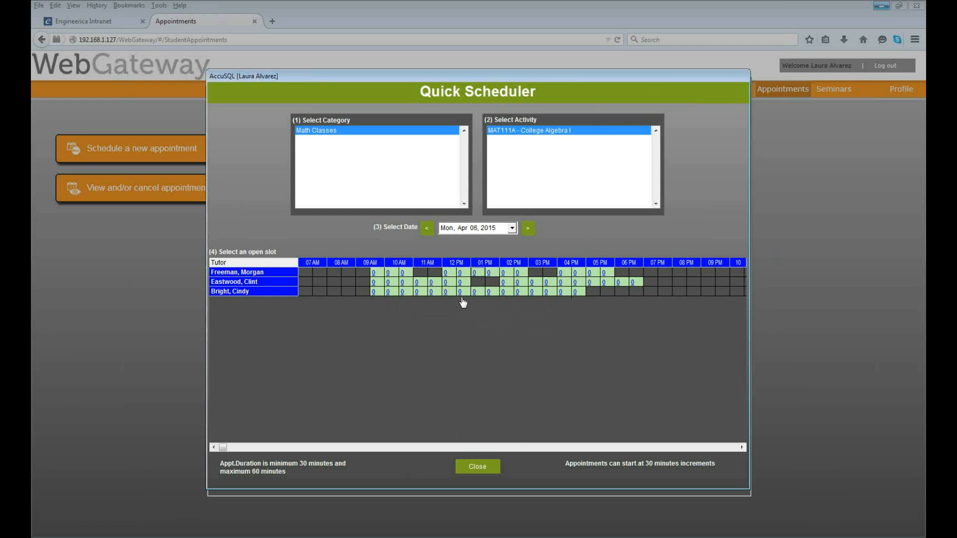
- Schedule a 30-minute College Algebra I appointment with the assigned tutor on 04/06/2015 at 11:00 AM and close the scheduler
click(417, 293)
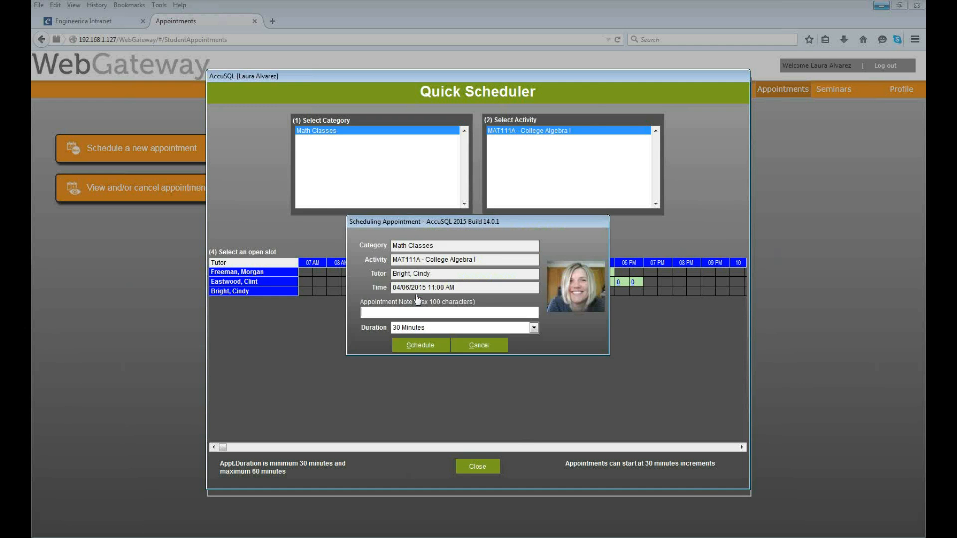
click(424, 343)
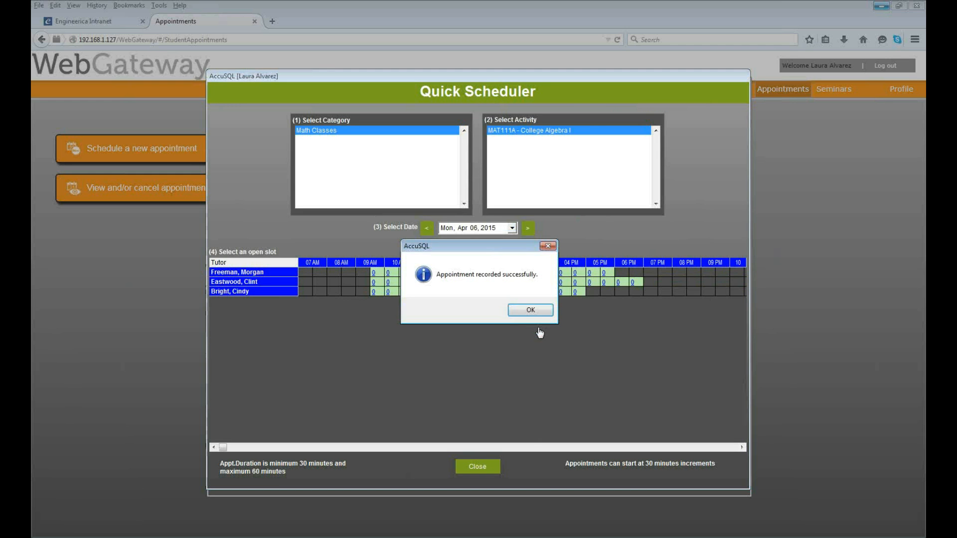
click(527, 311)
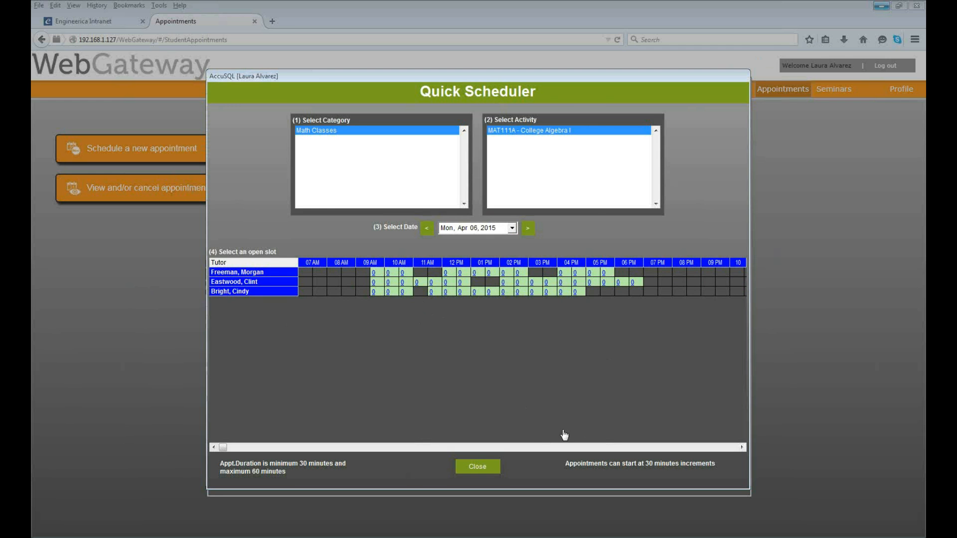
click(477, 466)
- Switch to WebGateway and start a new appointment for MAT111A College Algebra I in the Math Classes category
click(705, 83)
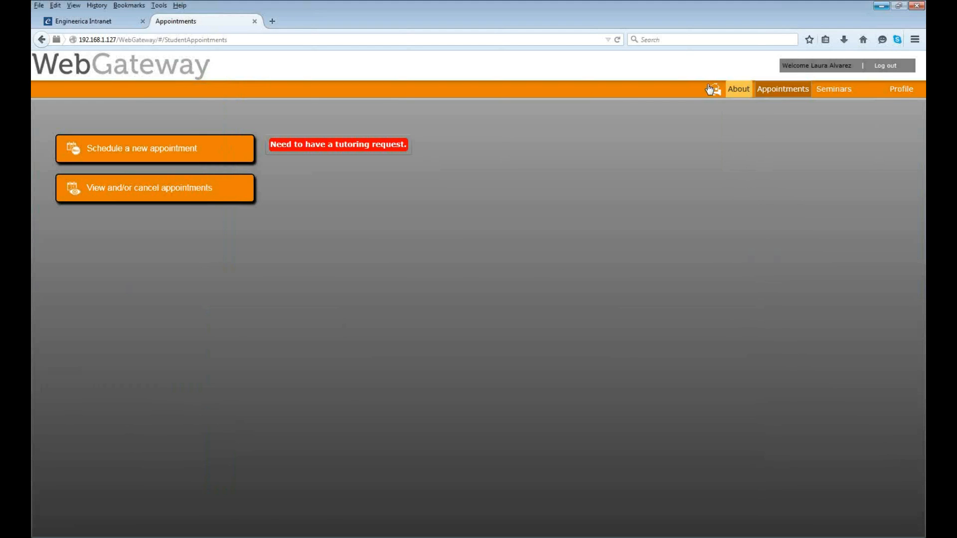
click(714, 90)
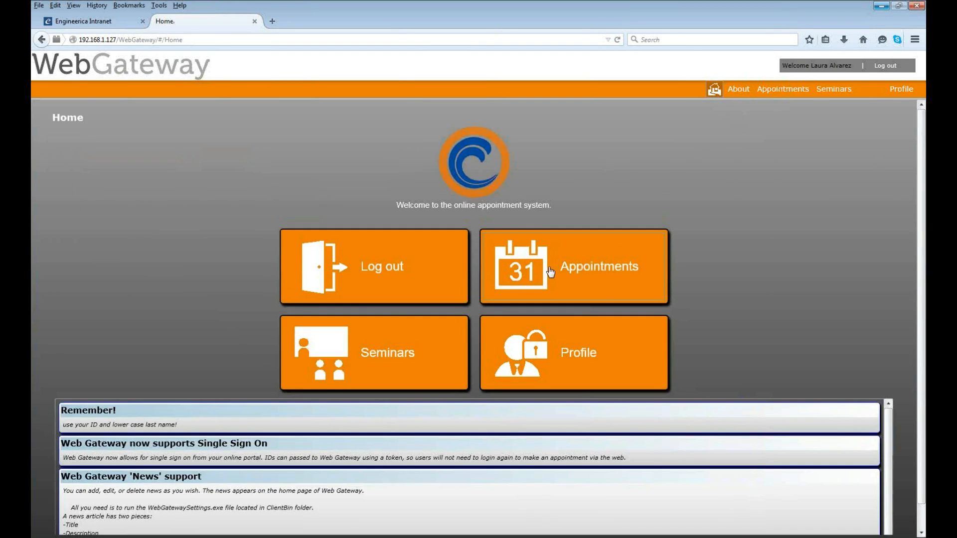
click(644, 257)
click(167, 155)
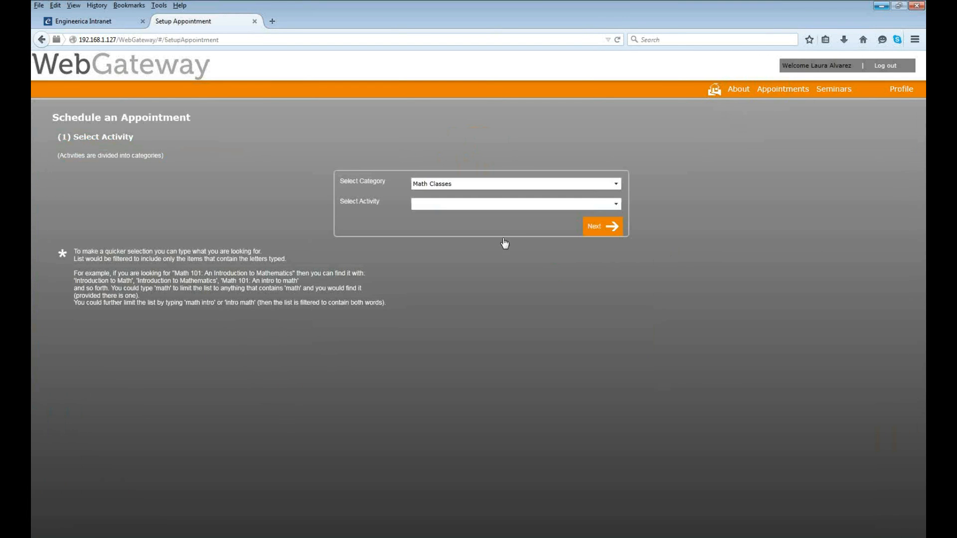
click(617, 204)
click(549, 223)
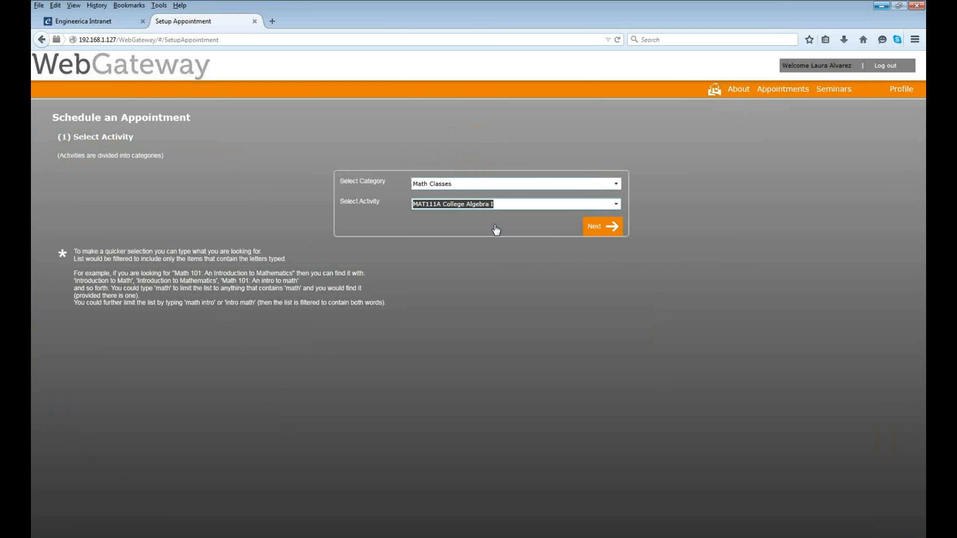
click(596, 230)
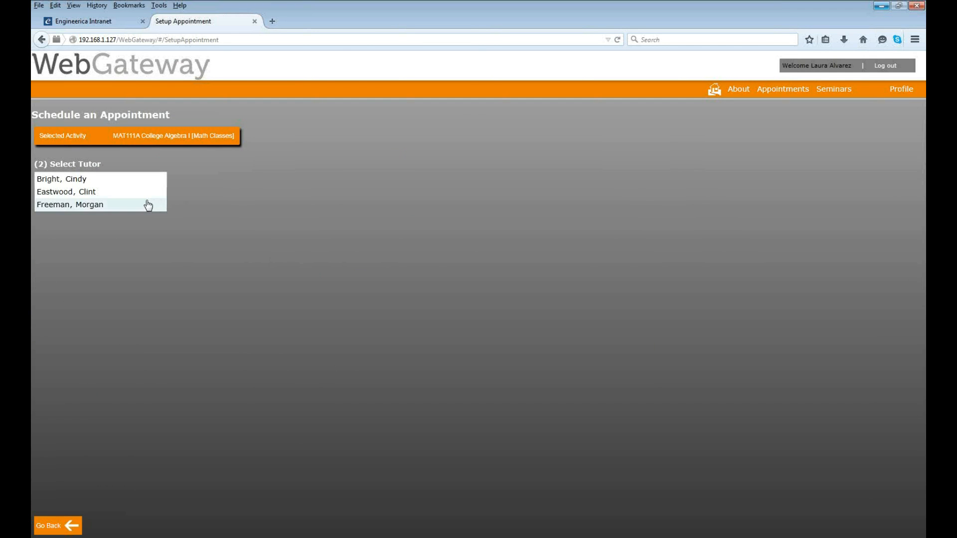
- Try to book the Monday, April 06, 1:00 PM slot with the last listed, unassigned tutor
click(148, 205)
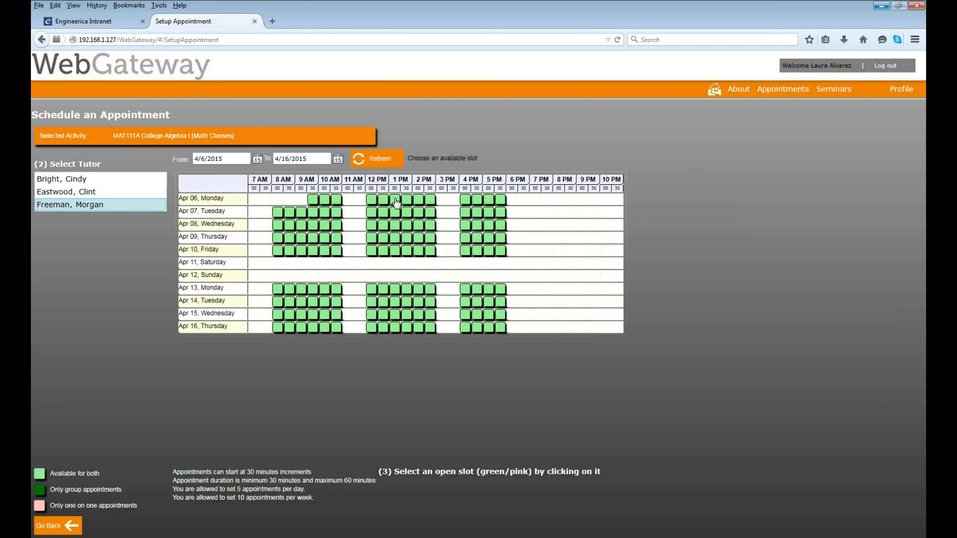
click(396, 202)
click(455, 354)
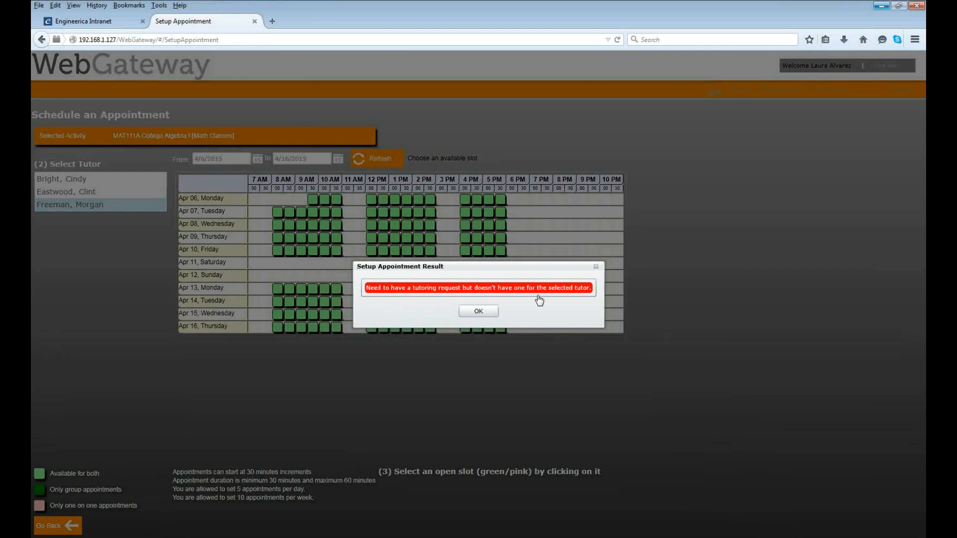
click(479, 312)
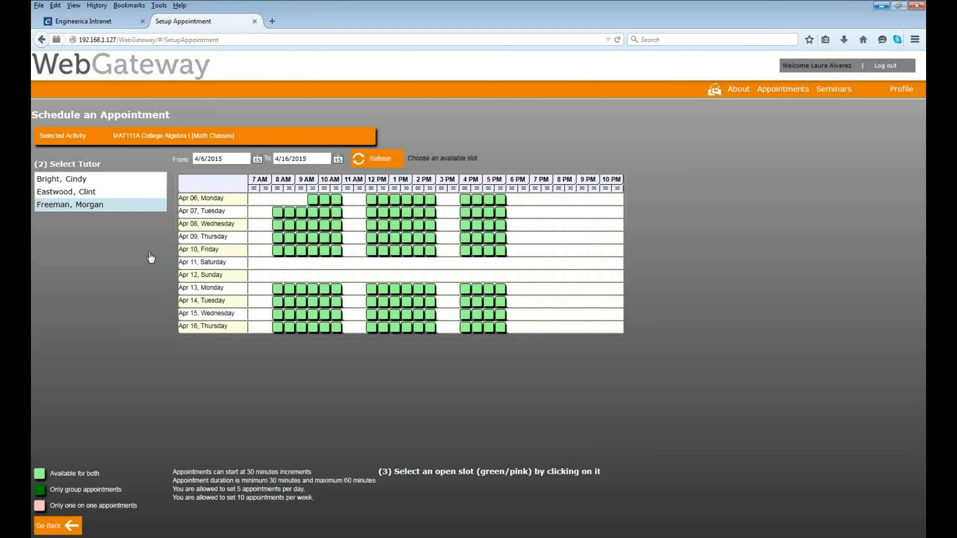
- Book a one-on-one appointment with the assigned tutor for Monday, April 06, 2015, from 1:00 PM to 1:30 PM
click(106, 181)
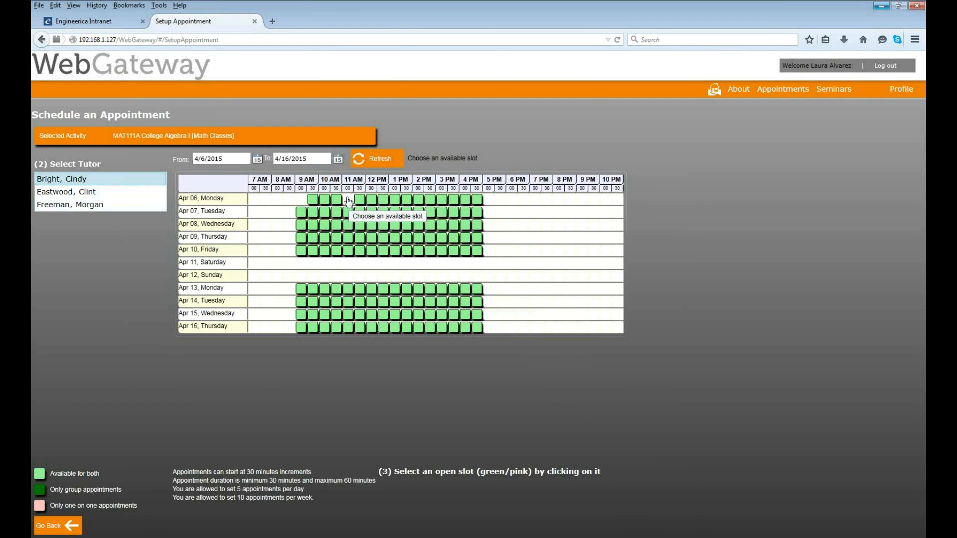
click(395, 200)
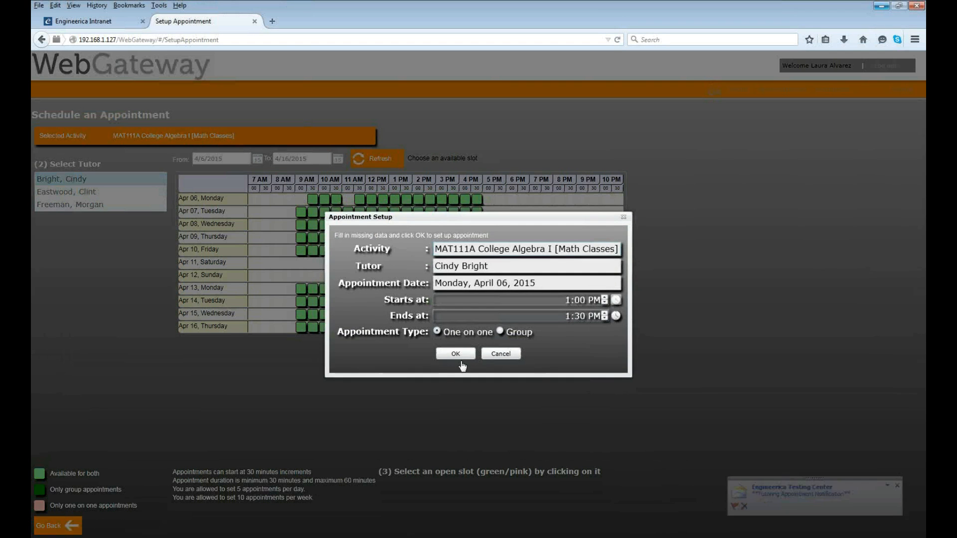
click(454, 354)
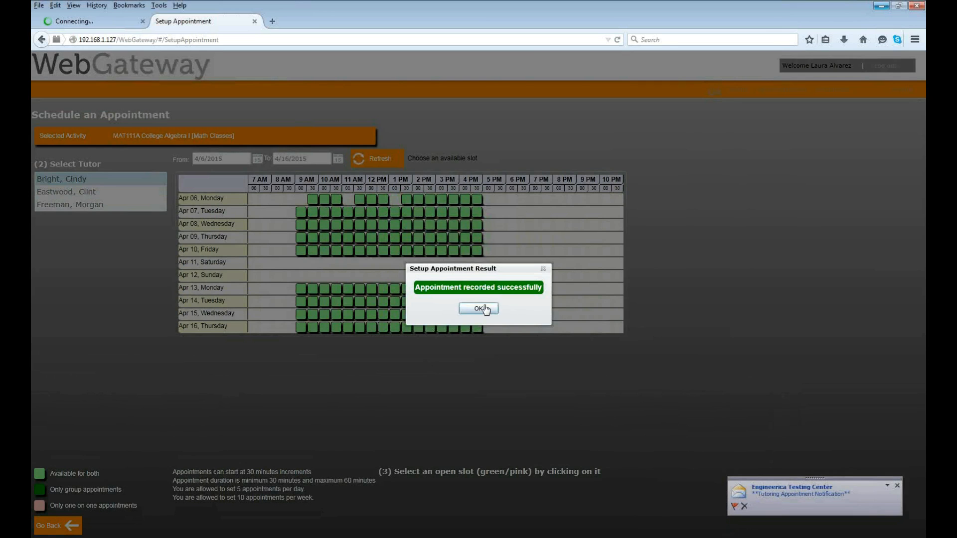
click(479, 308)
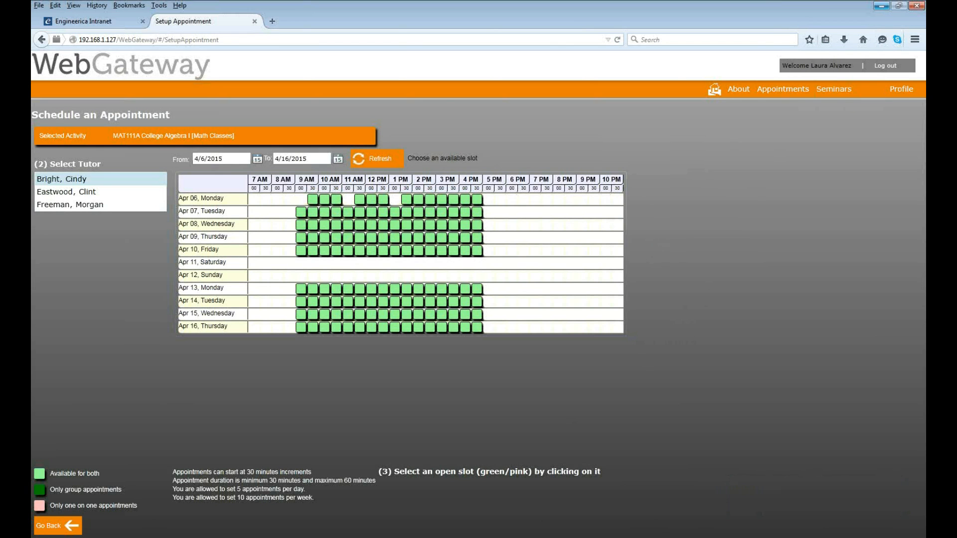
- Switch to AccuSQL, log in to System Administration with the administrator ID and password, and open the Tutoring Requests setup
click(518, 537)
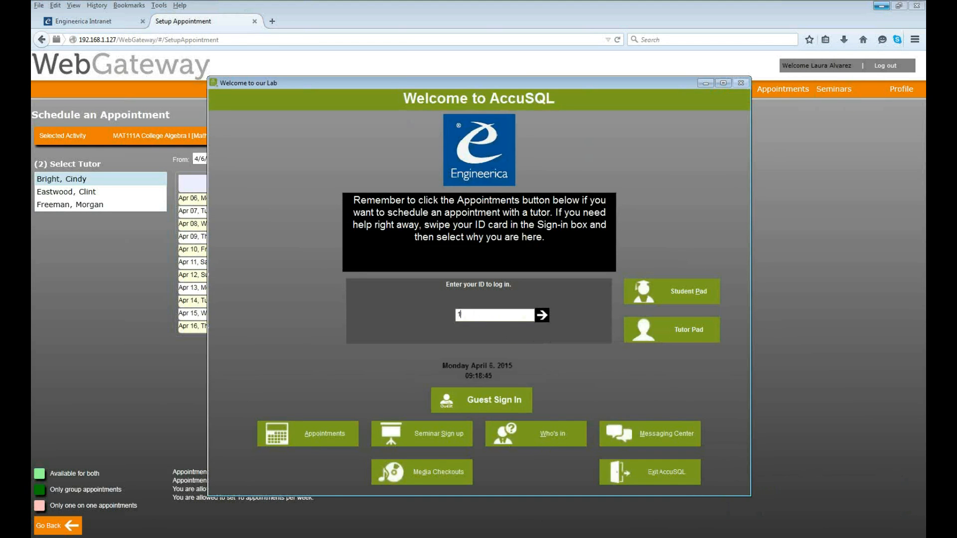
key(Return)
text(***)
key(Return)
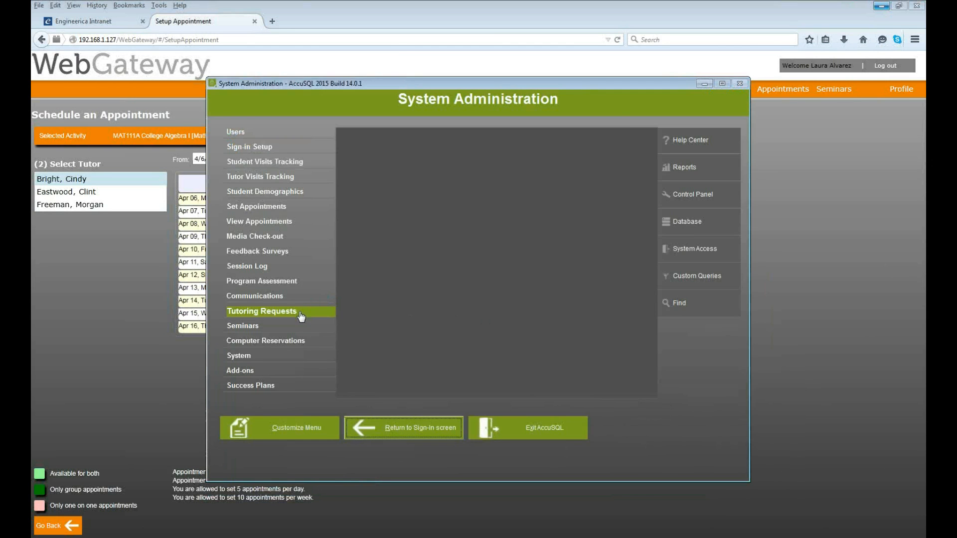
click(301, 315)
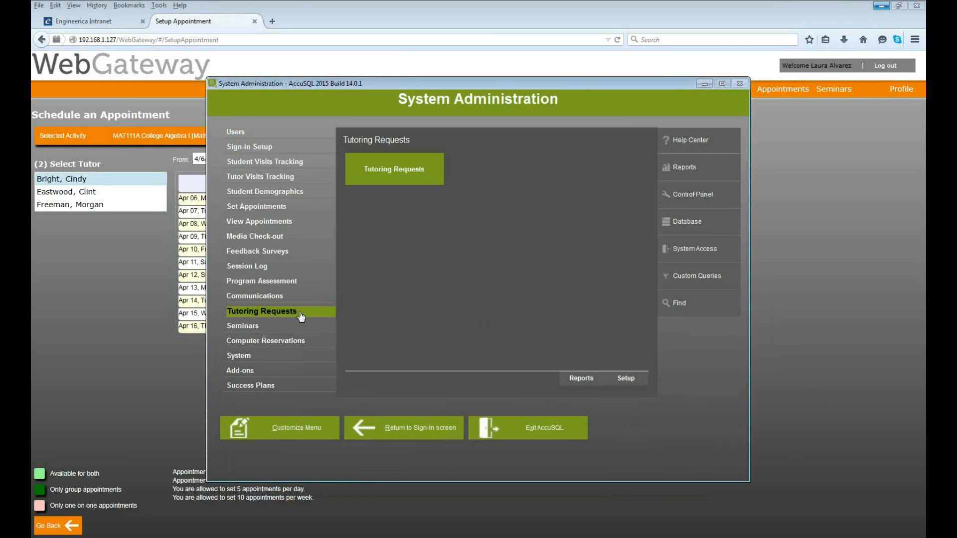
click(627, 379)
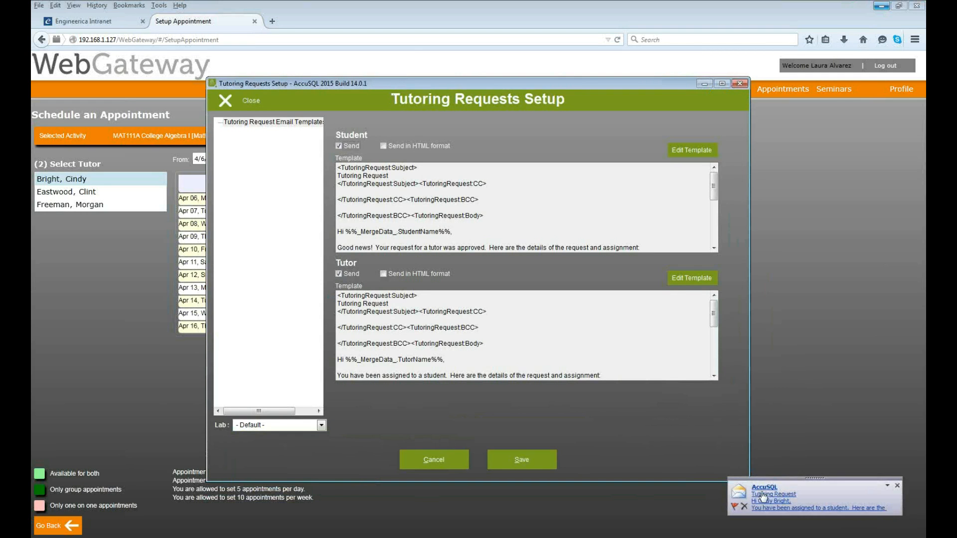
- Read the tutor's Tutoring Request notification e-mail and examine the student e-mail template in the Tutoring Requests setup
click(772, 506)
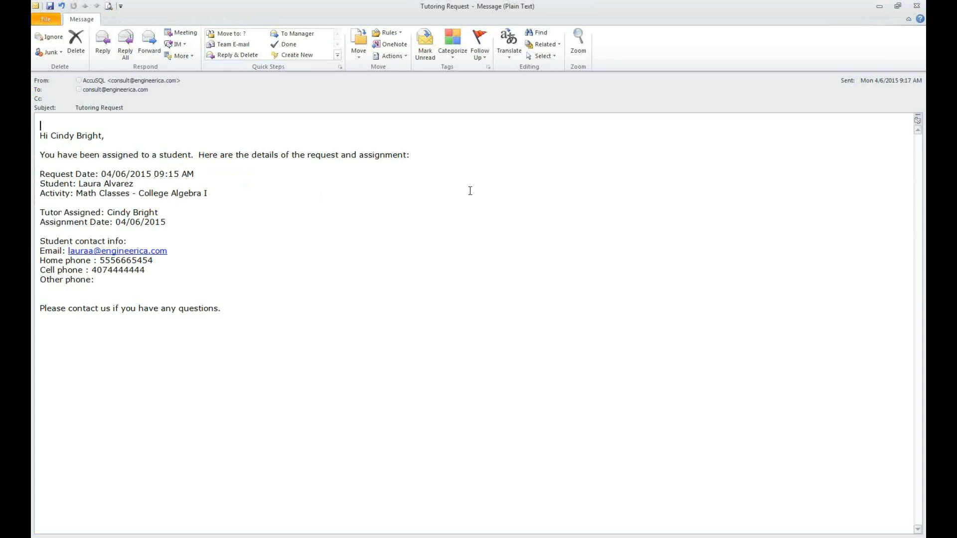
click(879, 6)
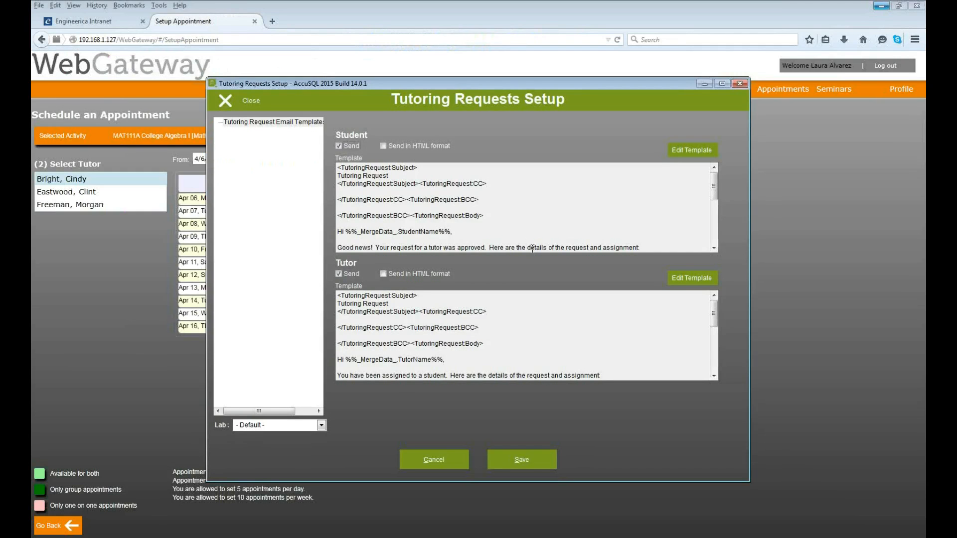
click(273, 123)
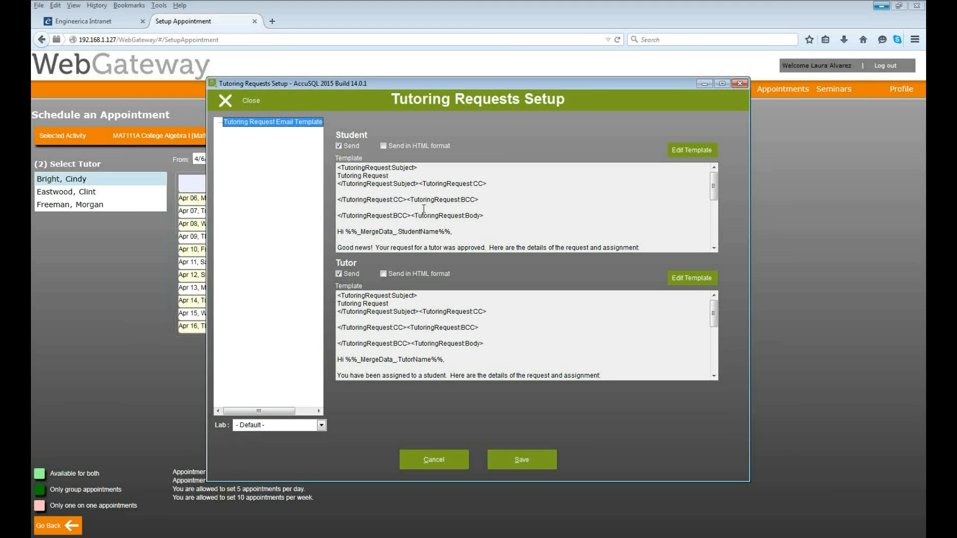
drag(490, 184, 339, 184)
click(346, 185)
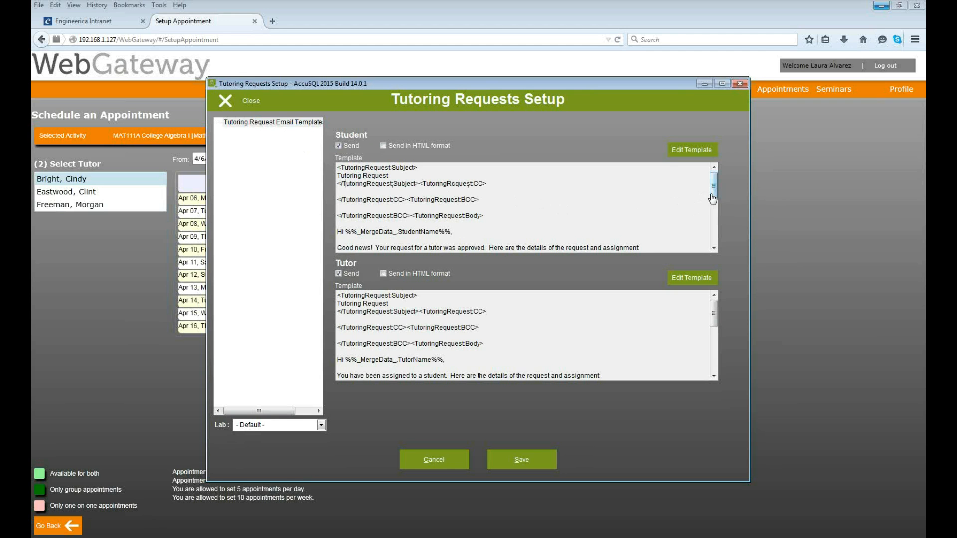
scroll(714, 194, down, 1)
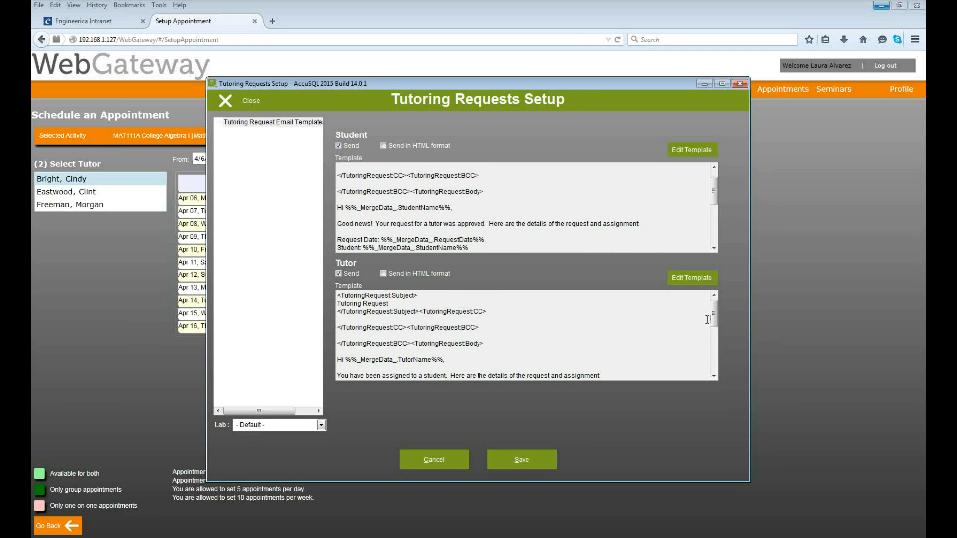